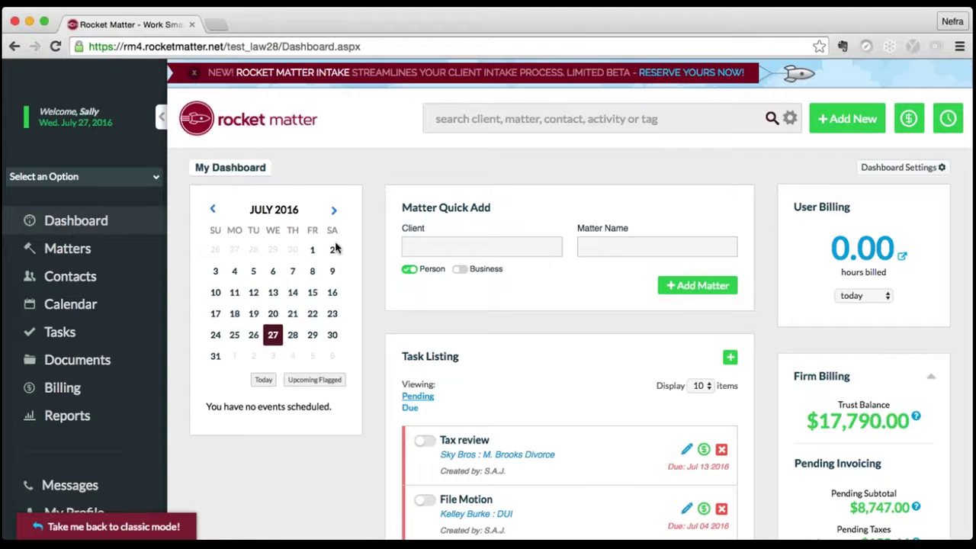
- Scroll down through the Settings admin options: Users, Reports, Documents, Data, Billing, Security and Payments
{"action": "scroll", "coordinate": [335, 248], "scroll_direction": "down", "scroll_amount": 1}
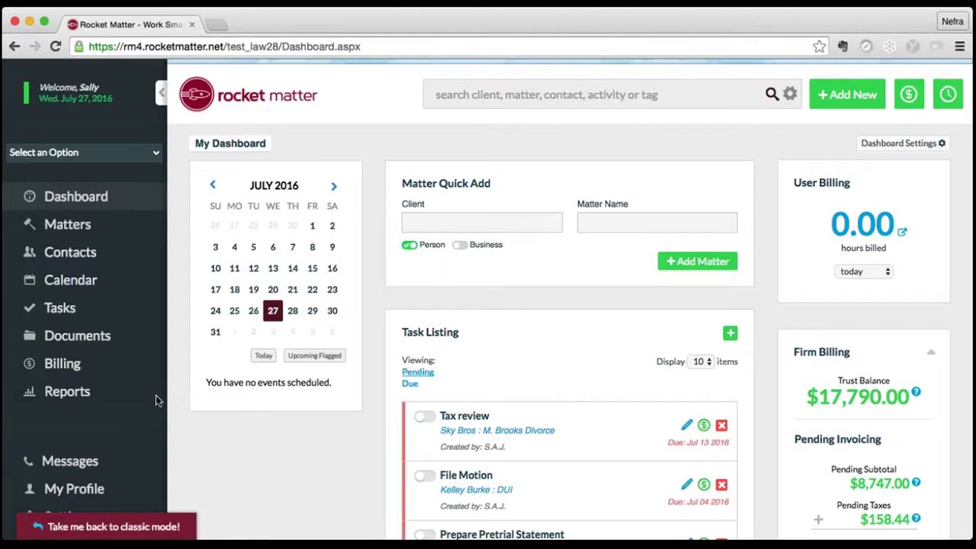
{"action": "scroll", "coordinate": [156, 401], "scroll_direction": "down", "scroll_amount": 3}
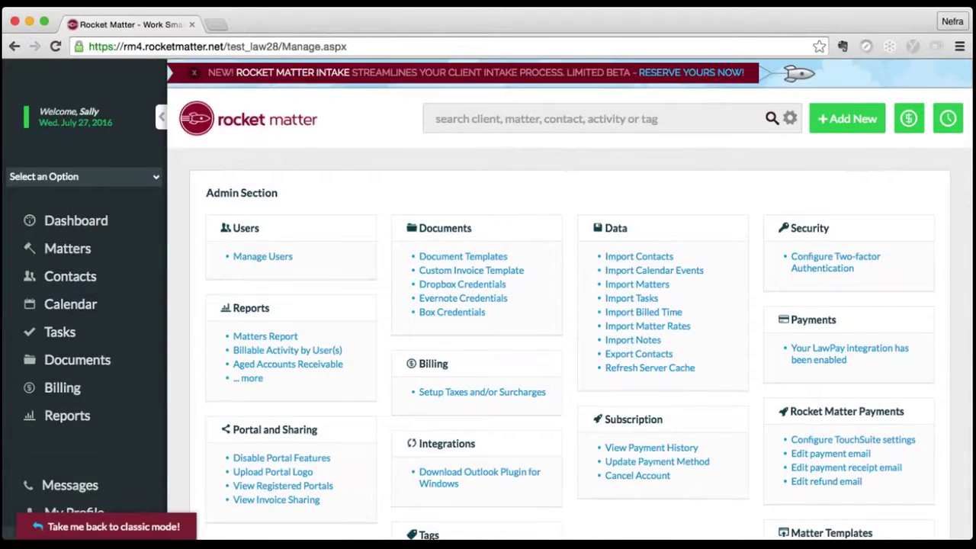
- Go to Manage Matter Templates to list the four matter templates
{"action": "scroll", "coordinate": [870, 405], "scroll_direction": "down", "scroll_amount": 5}
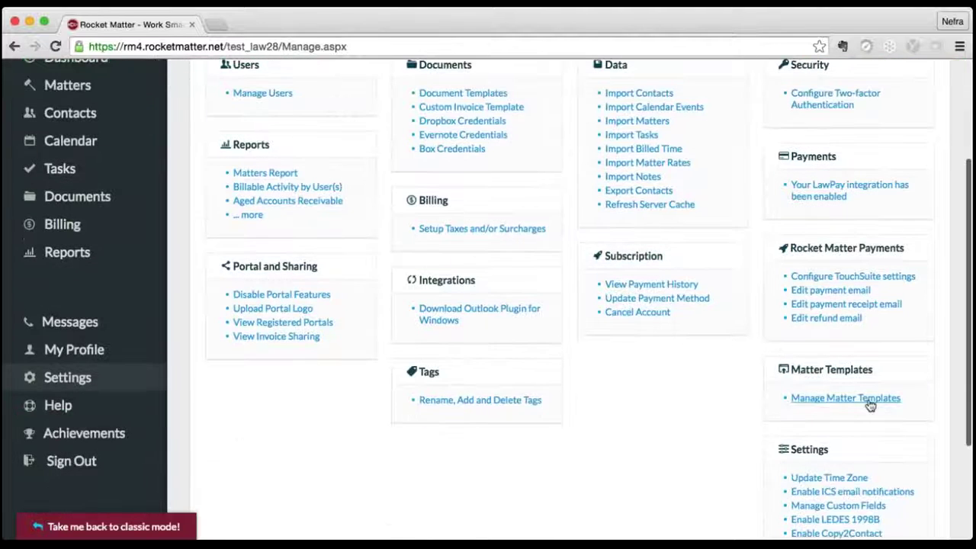
{"action": "left_click", "coordinate": [870, 400]}
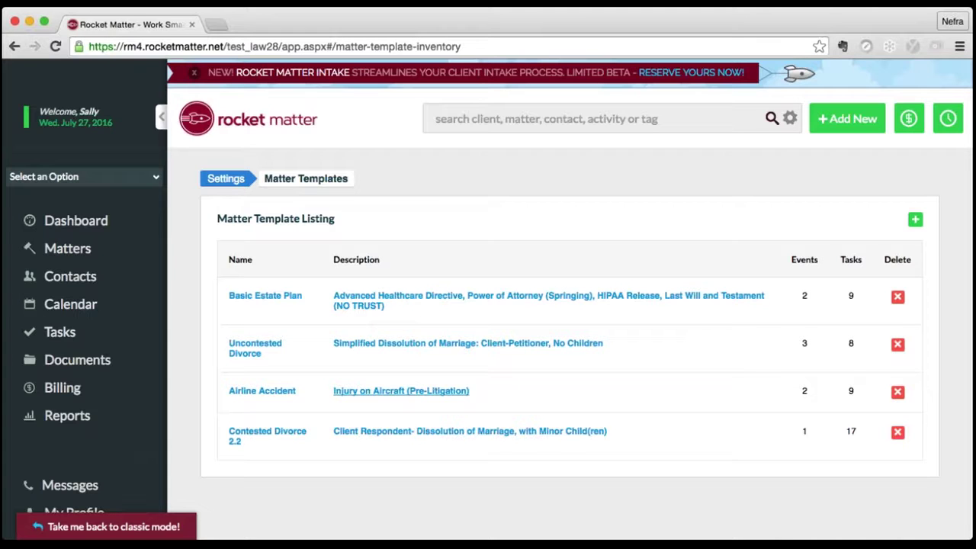
- Open the Airline Accident template and review its contingency billing, tasks and events
{"action": "left_click", "coordinate": [379, 392]}
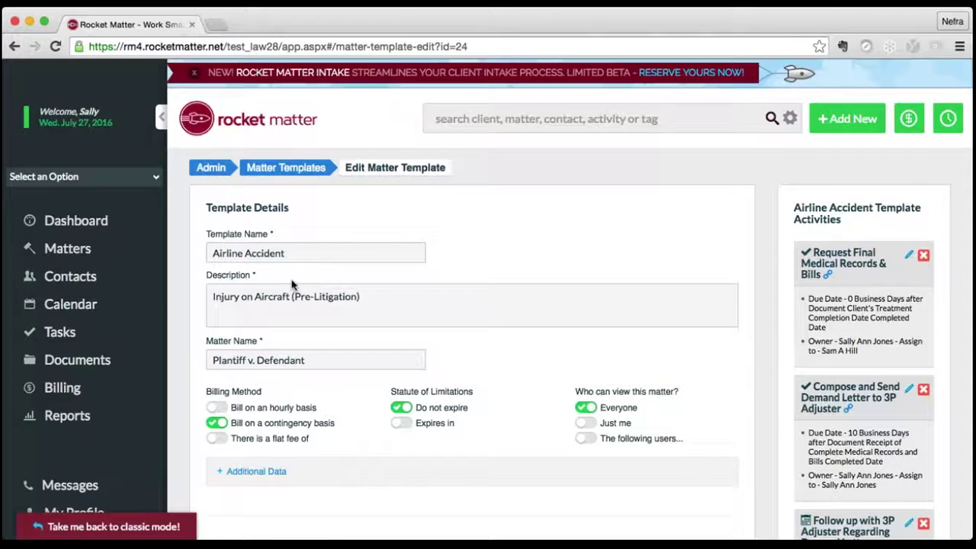
{"action": "scroll", "coordinate": [291, 284], "scroll_direction": "down", "scroll_amount": 2}
{"action": "scroll", "coordinate": [488, 300], "scroll_direction": "down", "scroll_amount": 2}
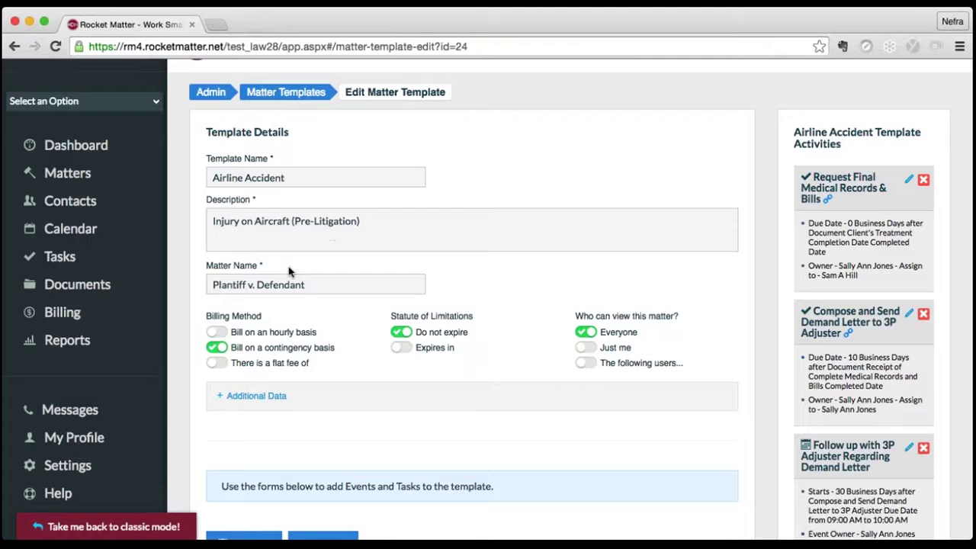
{"action": "scroll", "coordinate": [288, 271], "scroll_direction": "down", "scroll_amount": 2}
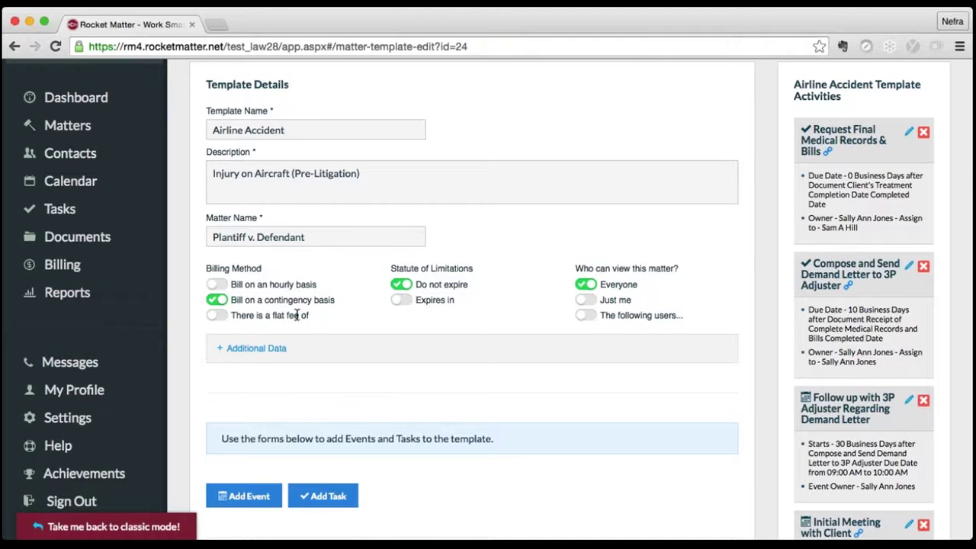
{"action": "scroll", "coordinate": [296, 315], "scroll_direction": "down", "scroll_amount": 2}
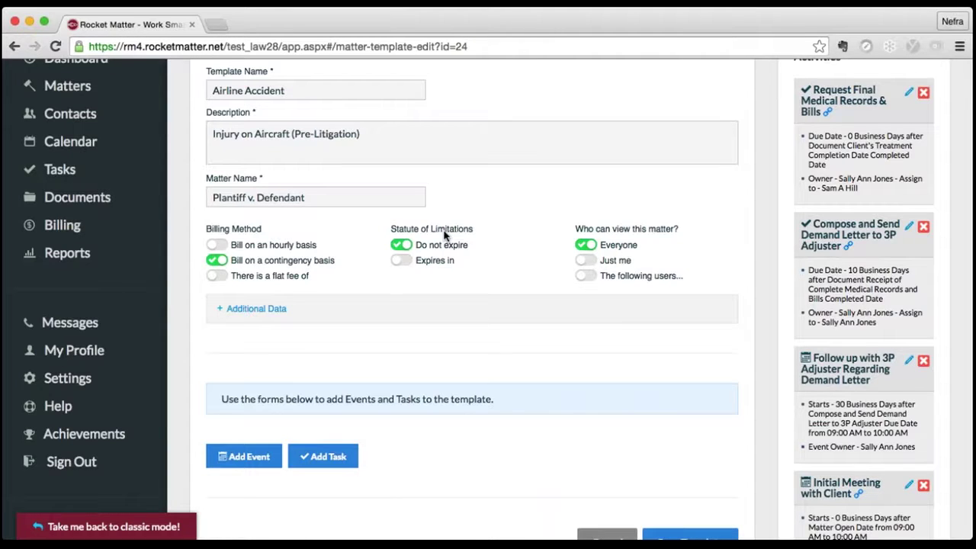
- Try an expiry period for the statute of limitations, then revert it to Do not expire
{"action": "left_click", "coordinate": [402, 261]}
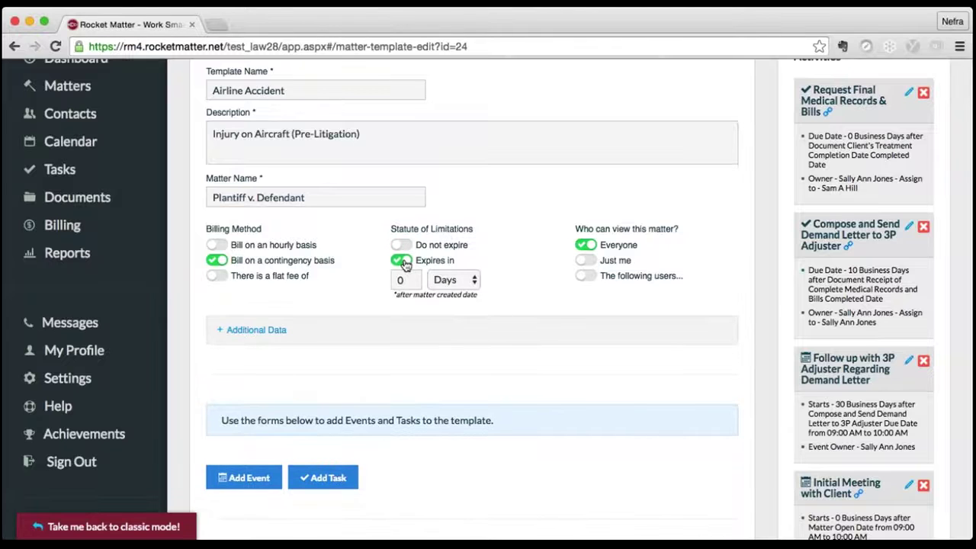
{"action": "left_click", "coordinate": [457, 282]}
{"action": "left_click", "coordinate": [401, 244]}
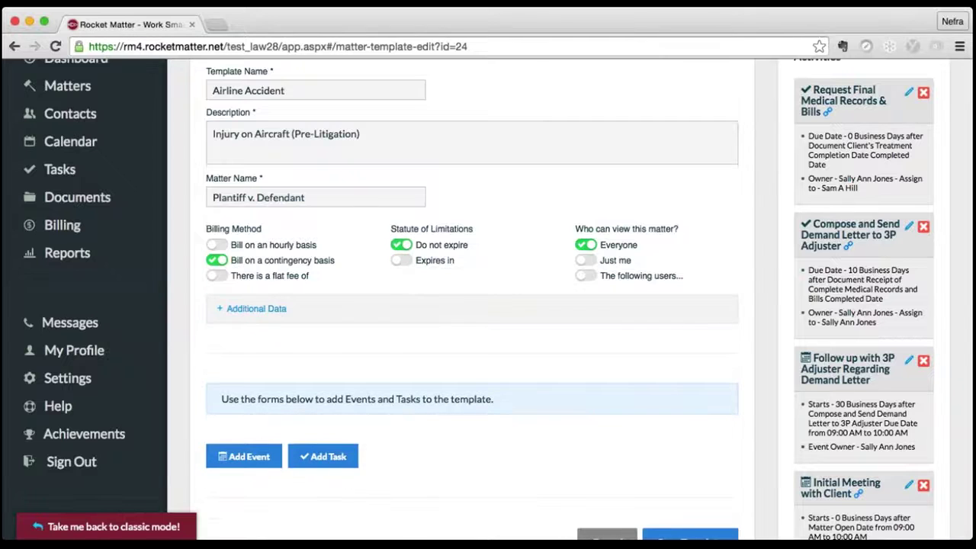
{"action": "scroll", "coordinate": [497, 272], "scroll_direction": "down", "scroll_amount": 3}
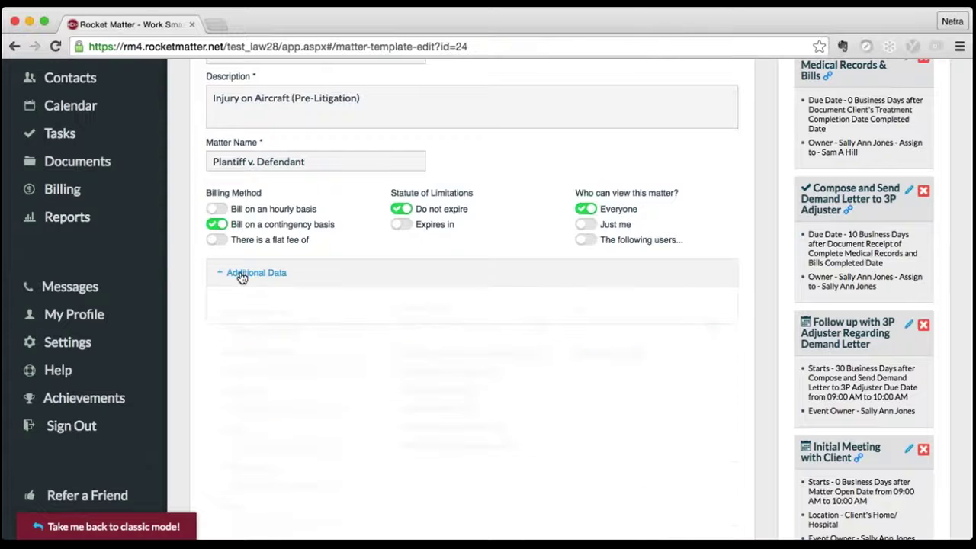
- Add a Client's Spouse contact relationship below Treating Physician 2
{"action": "scroll", "coordinate": [488, 305], "scroll_direction": "down", "scroll_amount": 3}
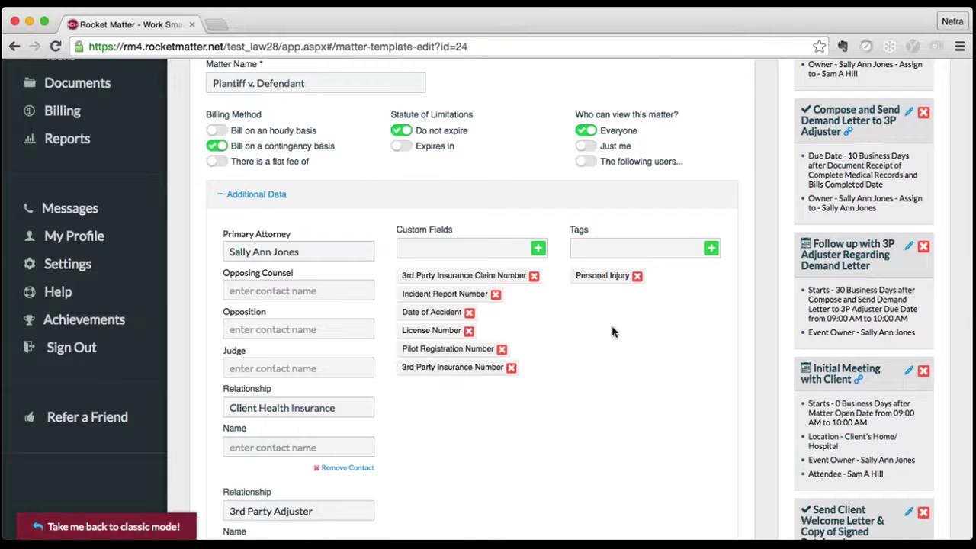
{"action": "scroll", "coordinate": [612, 332], "scroll_direction": "down", "scroll_amount": 3}
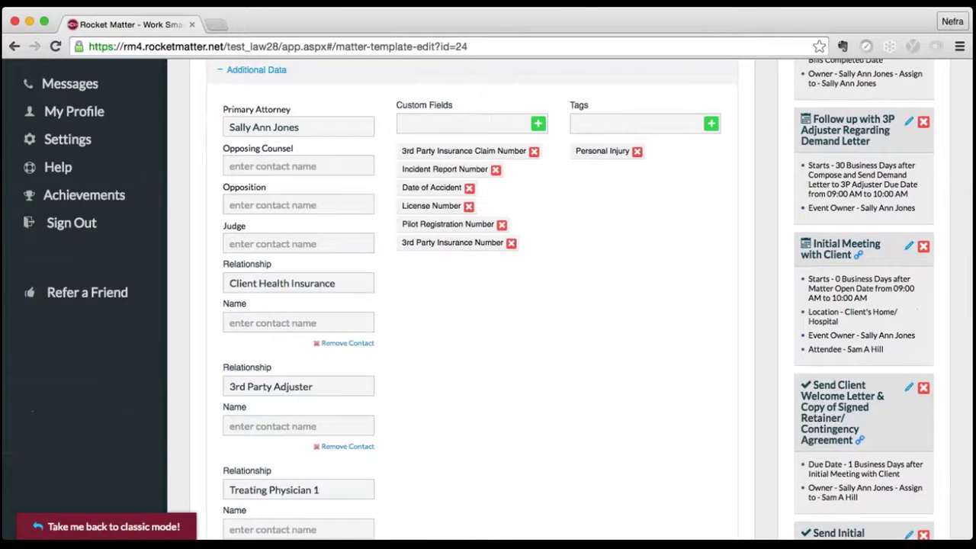
{"action": "scroll", "coordinate": [387, 322], "scroll_direction": "down", "scroll_amount": 4}
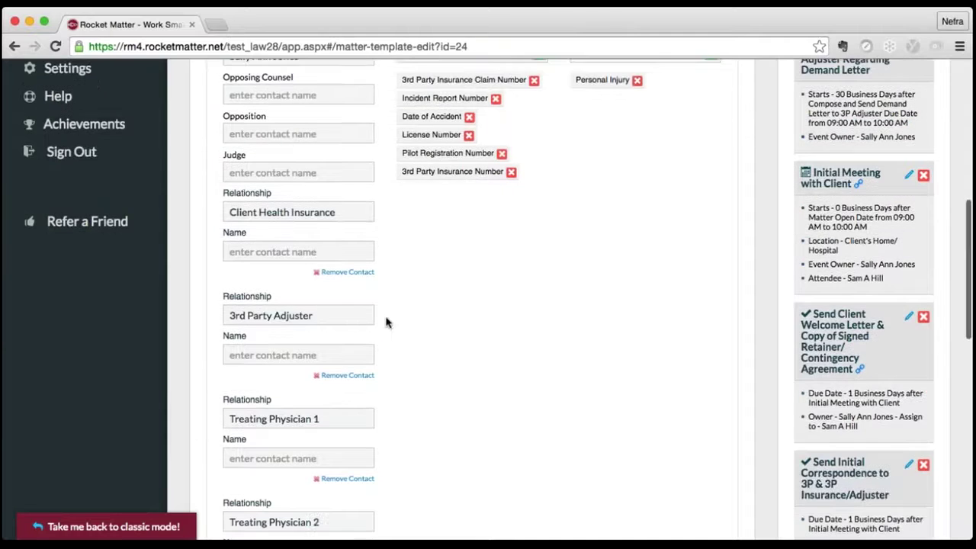
{"action": "scroll", "coordinate": [386, 322], "scroll_direction": "down", "scroll_amount": 1}
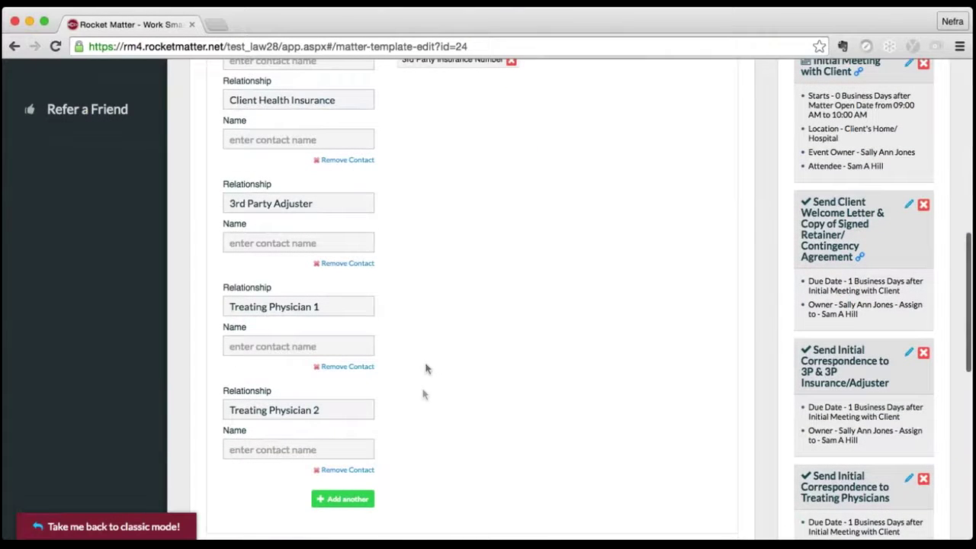
{"action": "scroll", "coordinate": [426, 368], "scroll_direction": "down", "scroll_amount": 1}
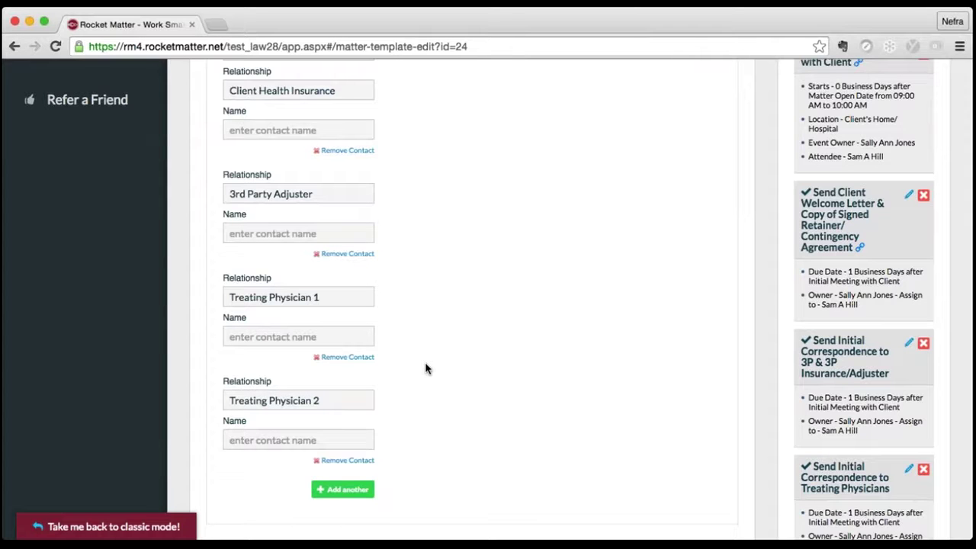
{"action": "left_click", "coordinate": [343, 489]}
{"action": "scroll", "coordinate": [425, 473], "scroll_direction": "down", "scroll_amount": 1}
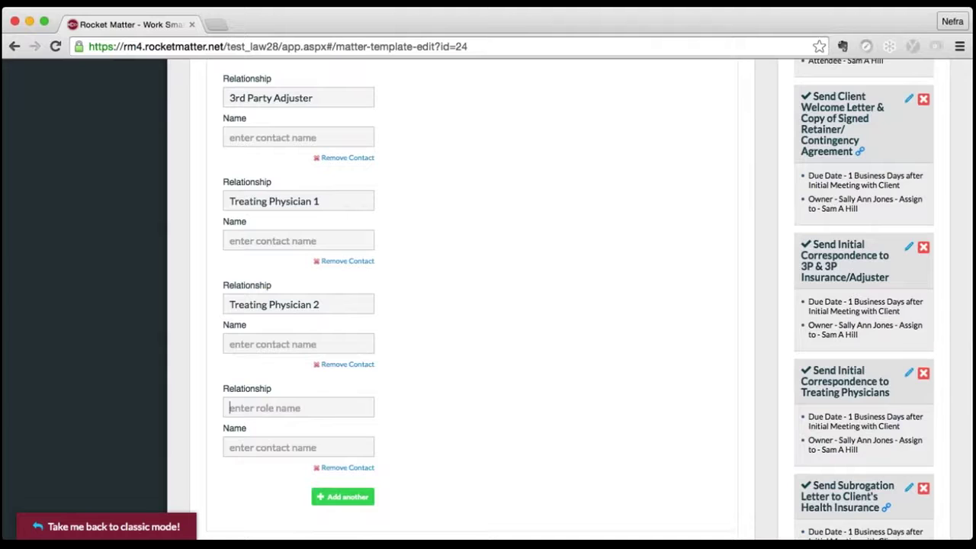
{"action": "type", "text": "Client's Spouse"}
{"action": "scroll", "coordinate": [394, 414], "scroll_direction": "up", "scroll_amount": 5}
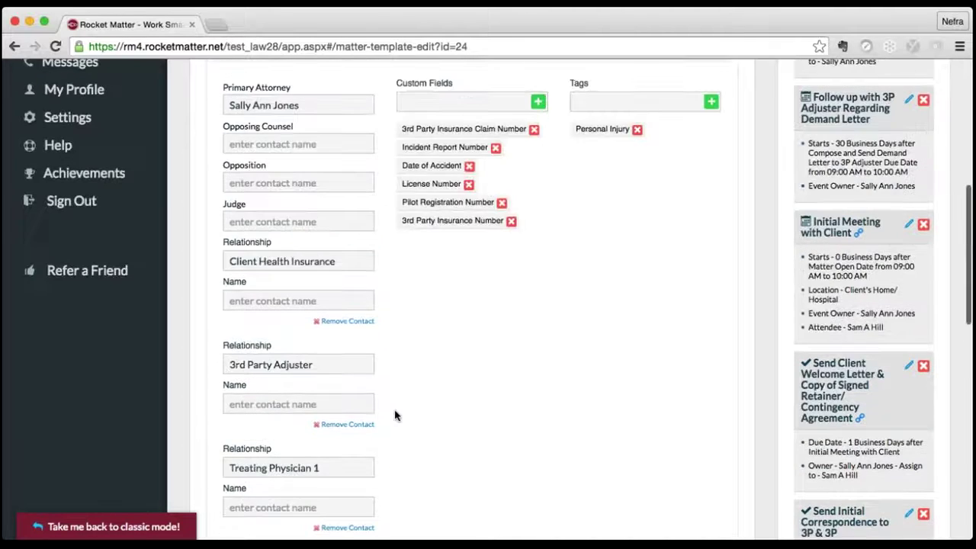
- Add a custom field named Claiming Lost Wages to the template
{"action": "left_click", "coordinate": [471, 206]}
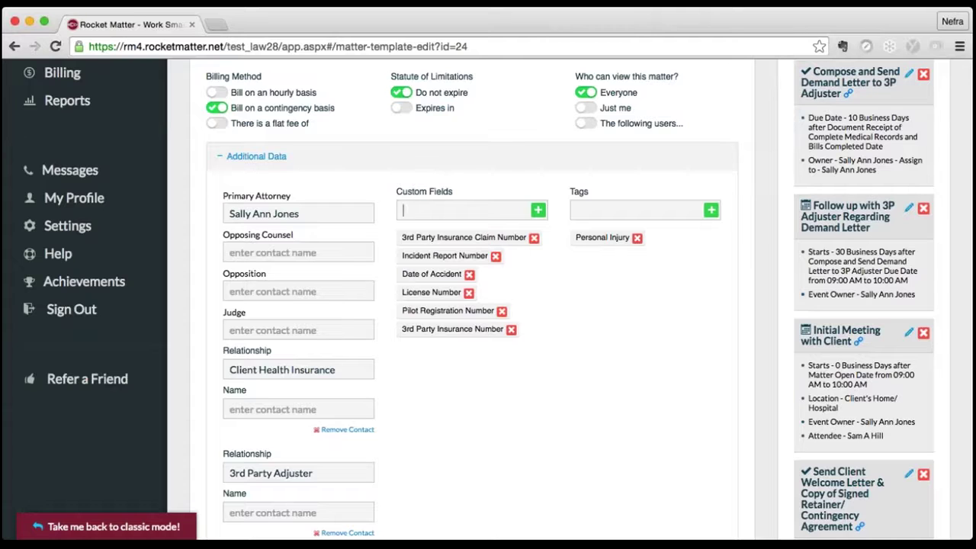
{"action": "type", "text": "Claiming Lost Wag"}
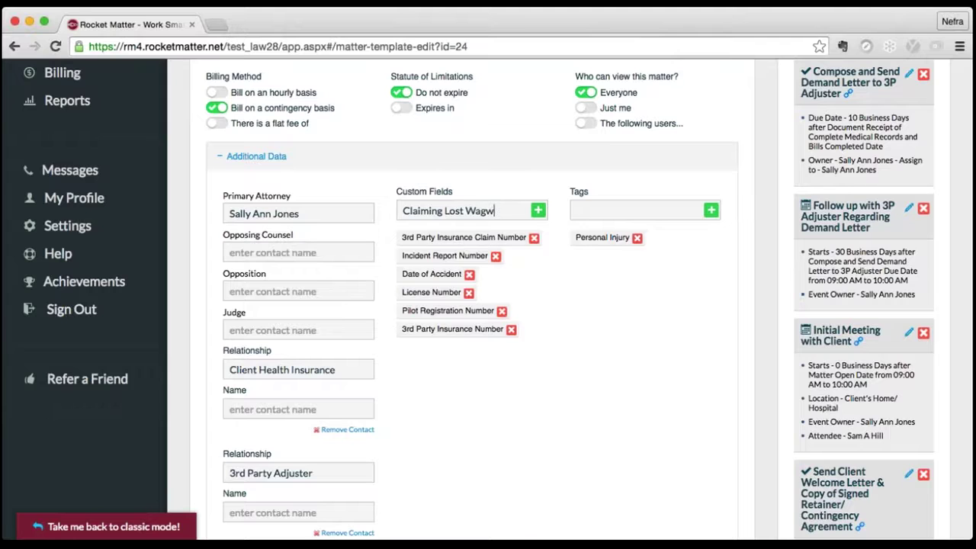
{"action": "type", "text": "es"}
{"action": "left_click", "coordinate": [539, 210]}
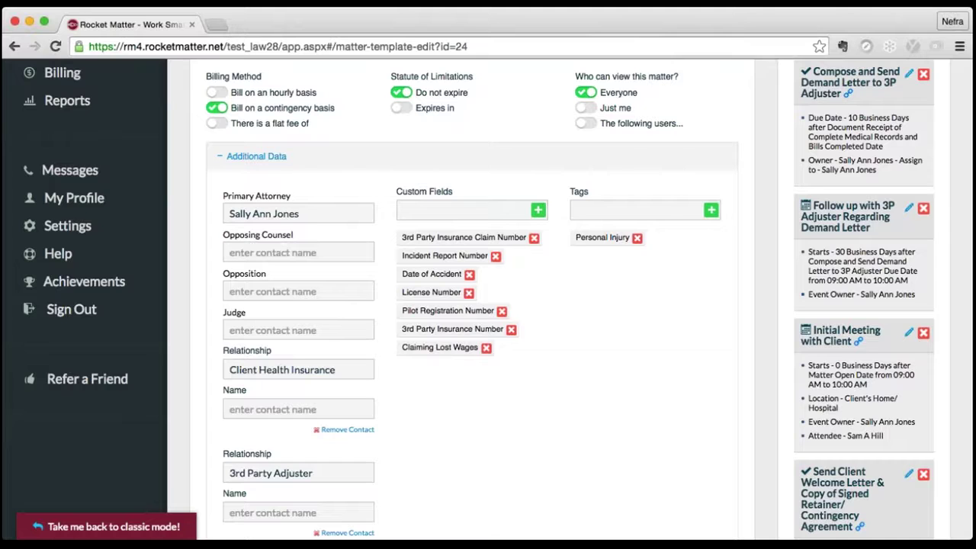
- Add an Airline Cases tag beside Personal Injury
{"action": "left_click", "coordinate": [668, 210]}
{"action": "type", "text": "Airline Cases"}
{"action": "left_click", "coordinate": [712, 211]}
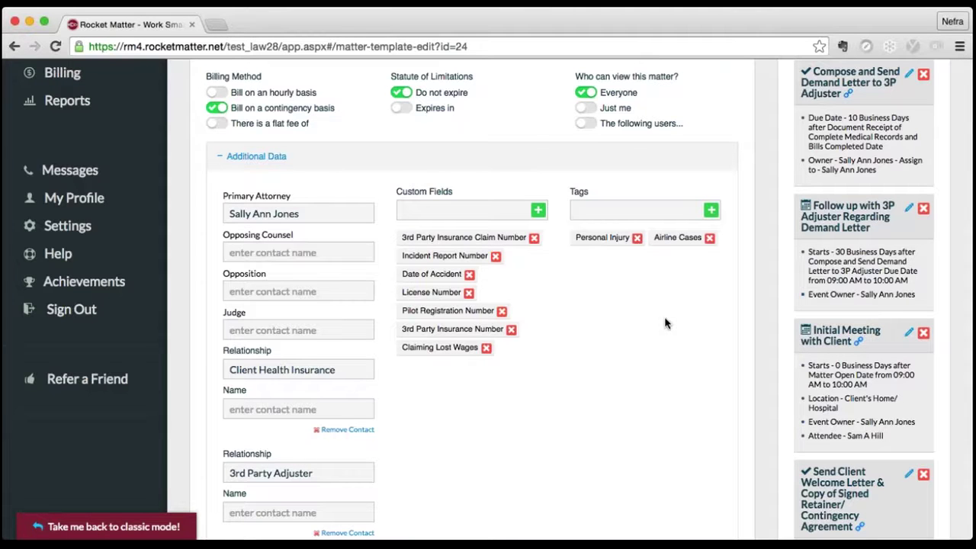
{"action": "scroll", "coordinate": [665, 323], "scroll_direction": "up", "scroll_amount": 5}
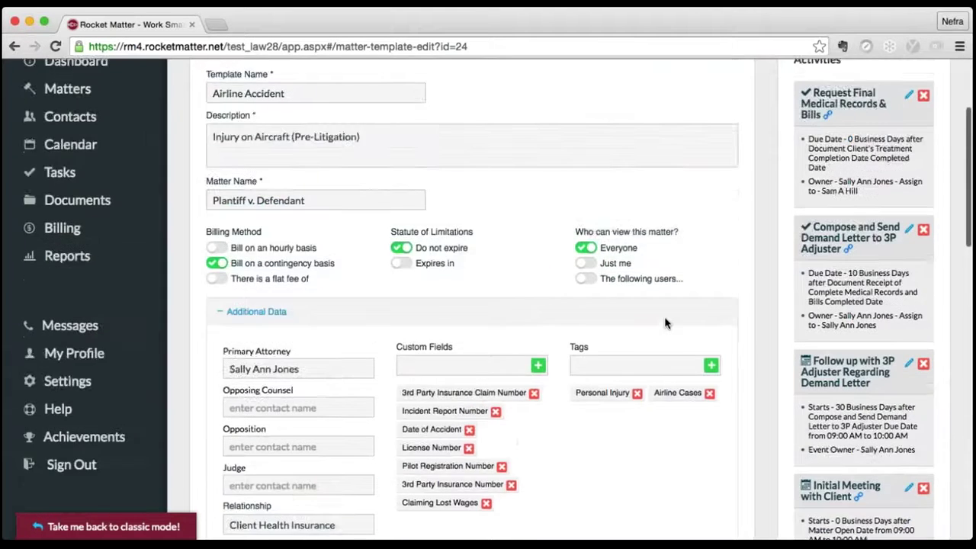
{"action": "scroll", "coordinate": [803, 161], "scroll_direction": "up", "scroll_amount": 1}
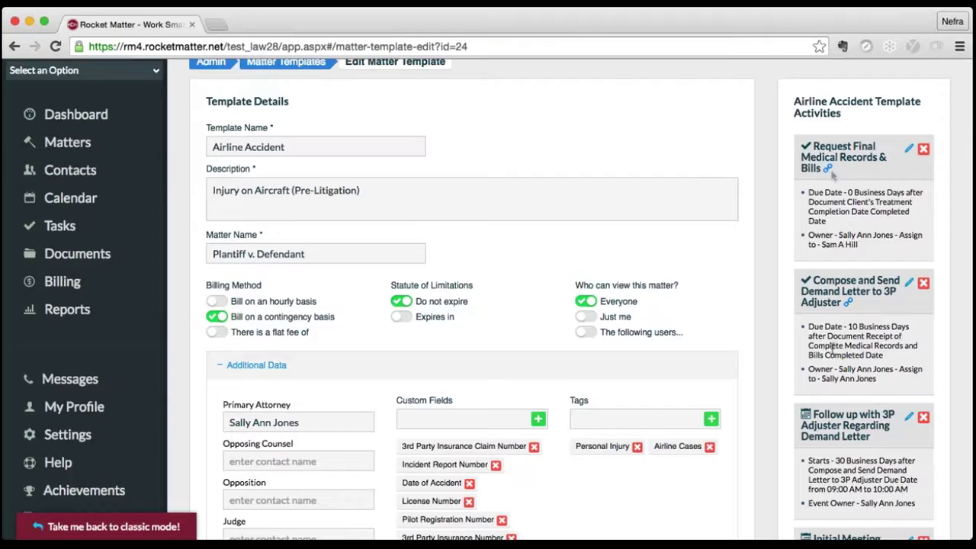
{"action": "scroll", "coordinate": [833, 348], "scroll_direction": "down", "scroll_amount": 2}
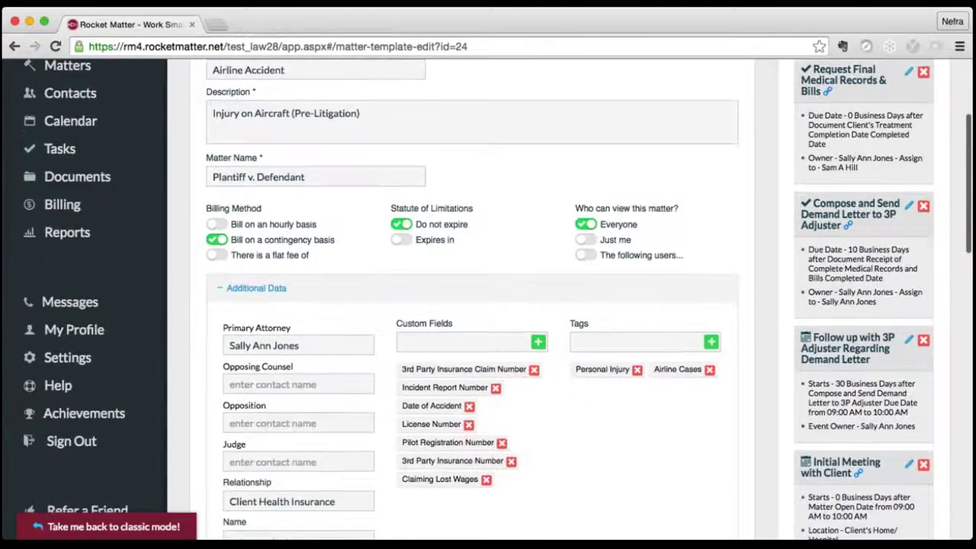
{"action": "scroll", "coordinate": [833, 347], "scroll_direction": "down", "scroll_amount": 2}
{"action": "scroll", "coordinate": [833, 348], "scroll_direction": "down", "scroll_amount": 4}
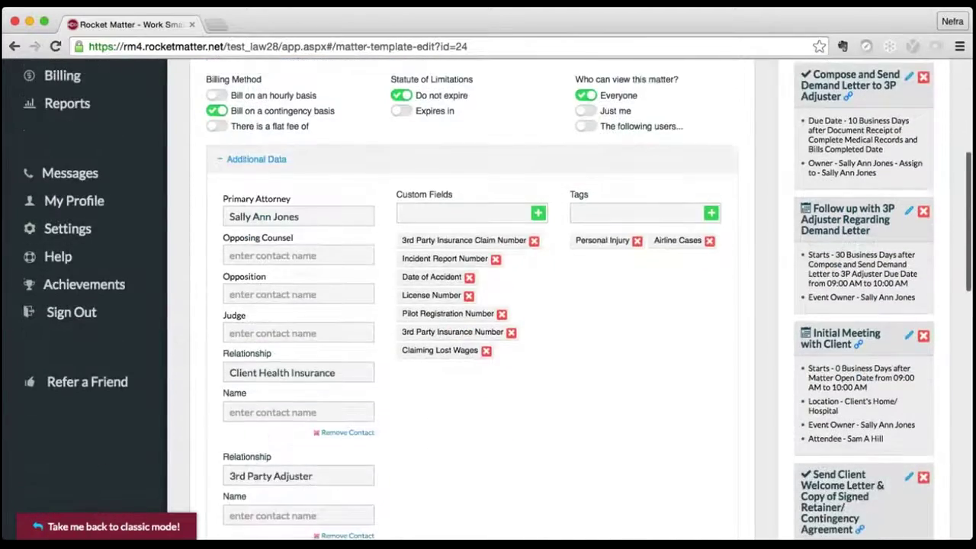
{"action": "scroll", "coordinate": [498, 297], "scroll_direction": "down", "scroll_amount": 2}
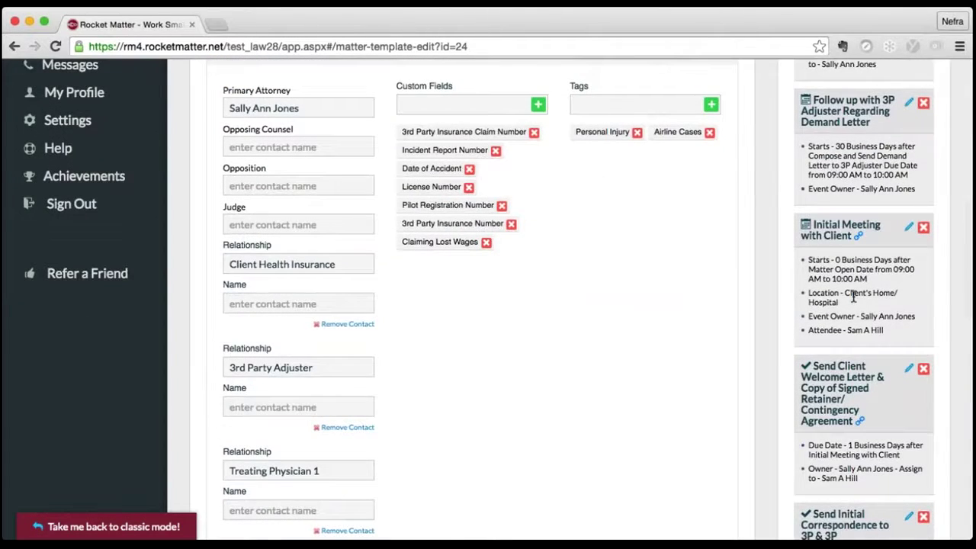
{"action": "scroll", "coordinate": [852, 297], "scroll_direction": "down", "scroll_amount": 3}
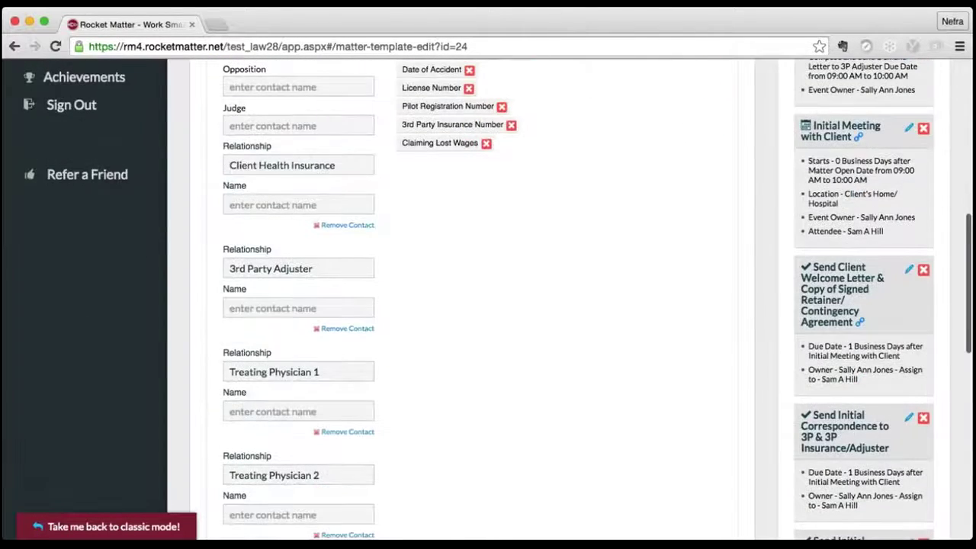
{"action": "scroll", "coordinate": [852, 305], "scroll_direction": "down", "scroll_amount": 3}
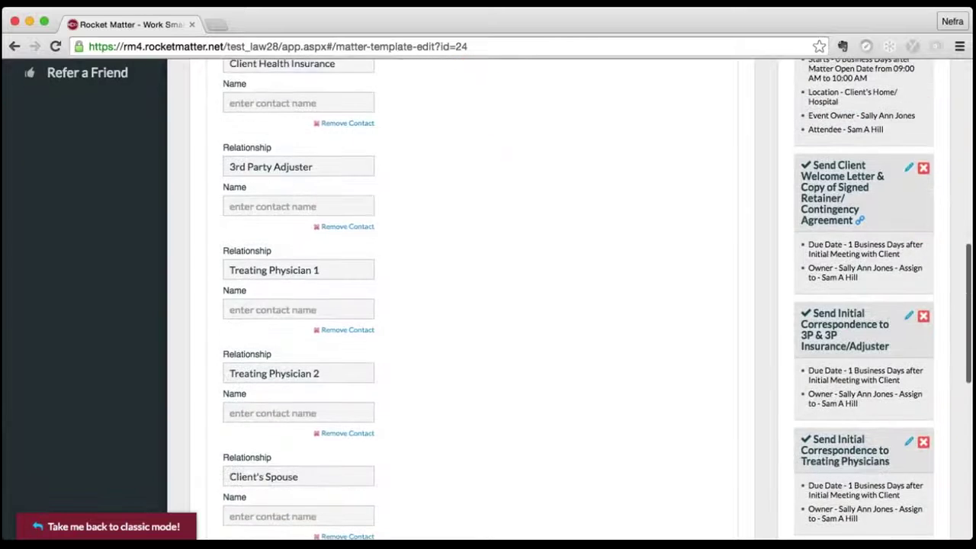
{"action": "scroll", "coordinate": [853, 305], "scroll_direction": "down", "scroll_amount": 3}
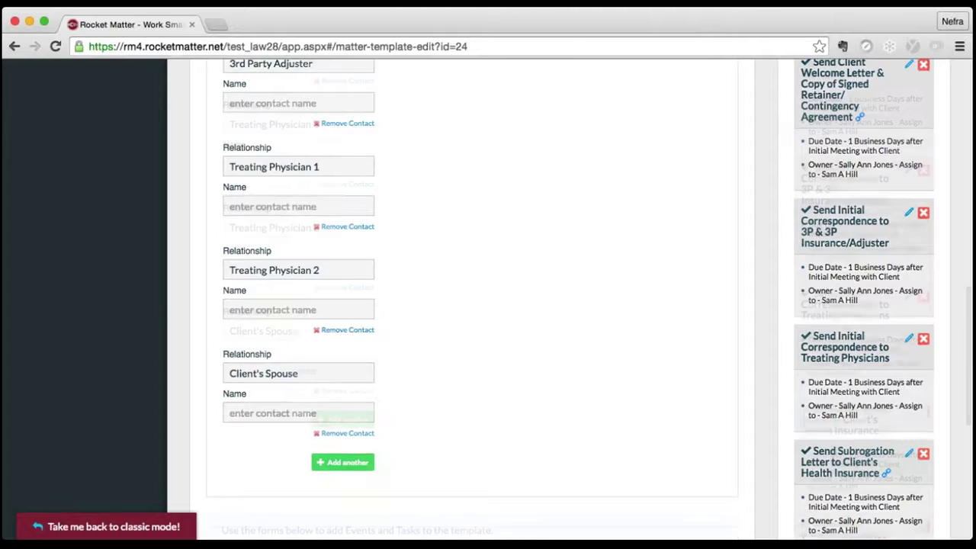
{"action": "scroll", "coordinate": [853, 305], "scroll_direction": "down", "scroll_amount": 6}
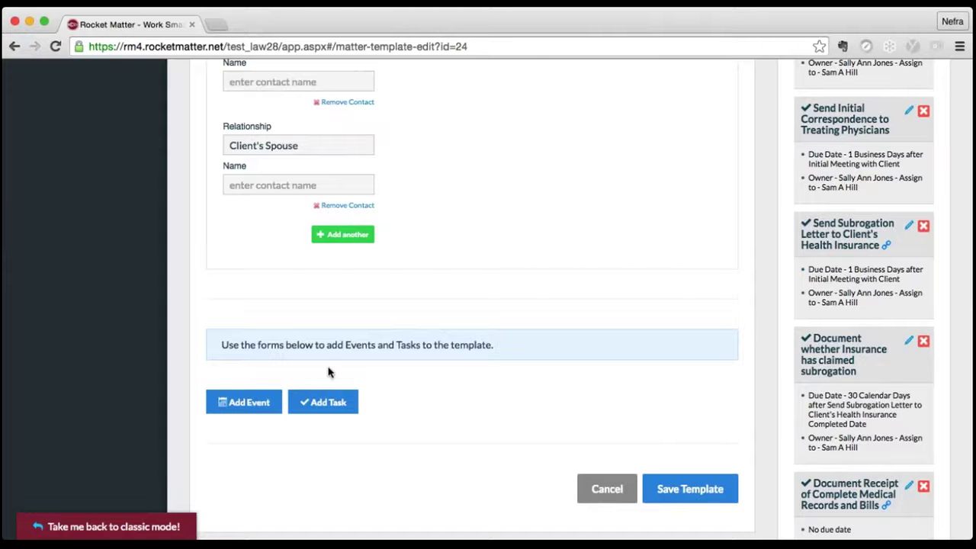
{"action": "scroll", "coordinate": [329, 374], "scroll_direction": "down", "scroll_amount": 1}
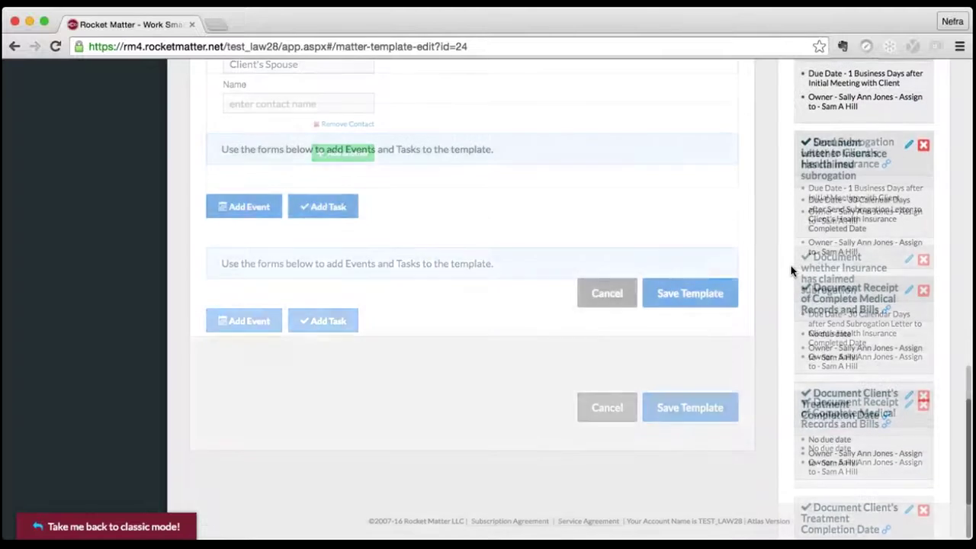
{"action": "scroll", "coordinate": [791, 271], "scroll_direction": "up", "scroll_amount": 5}
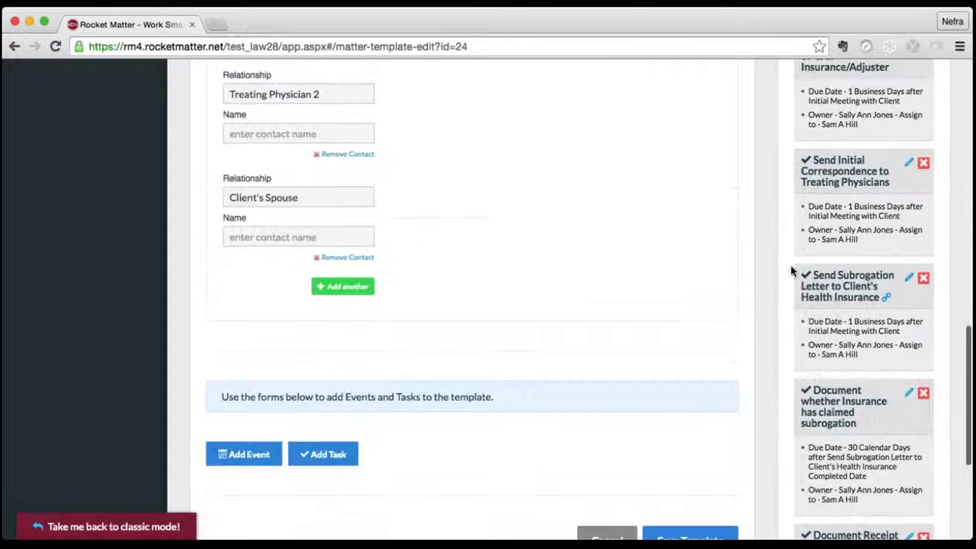
{"action": "scroll", "coordinate": [791, 271], "scroll_direction": "up", "scroll_amount": 3}
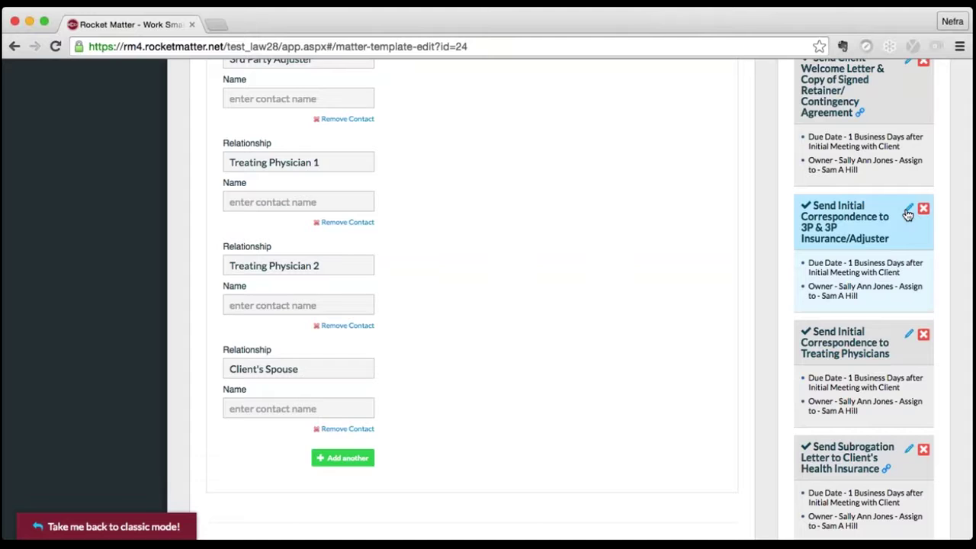
- Mark the Send Initial Correspondence to 3P & 3P Insurance/Adjuster task as a milestone and save it
{"action": "left_click", "coordinate": [908, 213]}
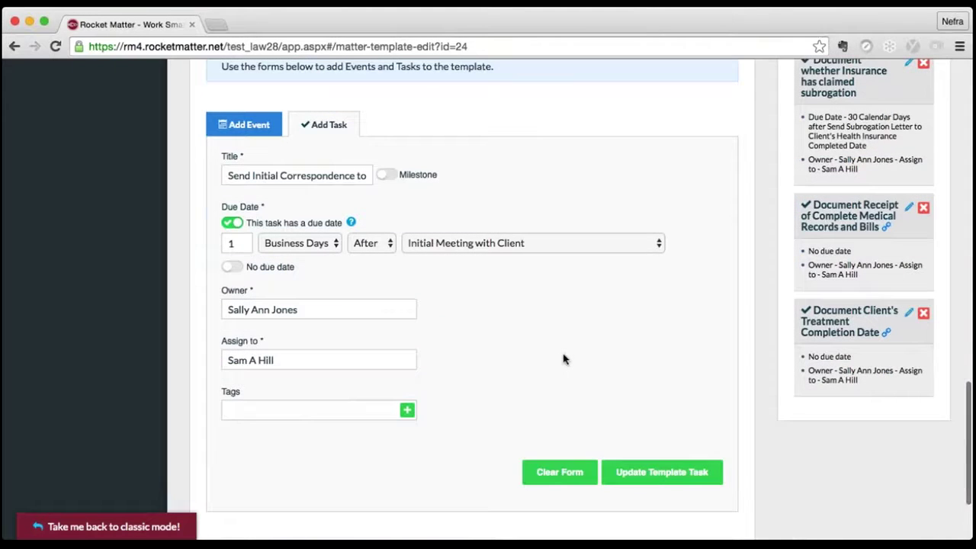
{"action": "left_click", "coordinate": [391, 176]}
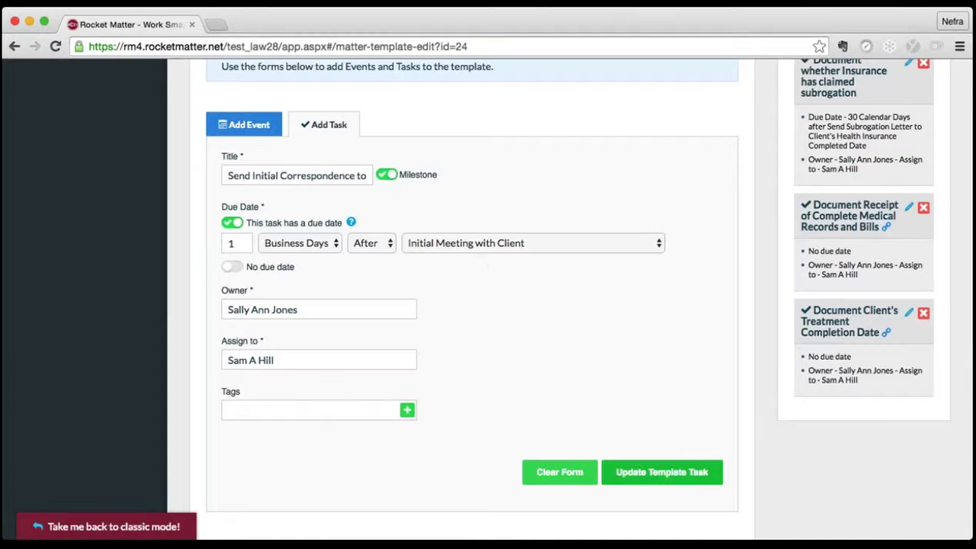
{"action": "left_click", "coordinate": [654, 474]}
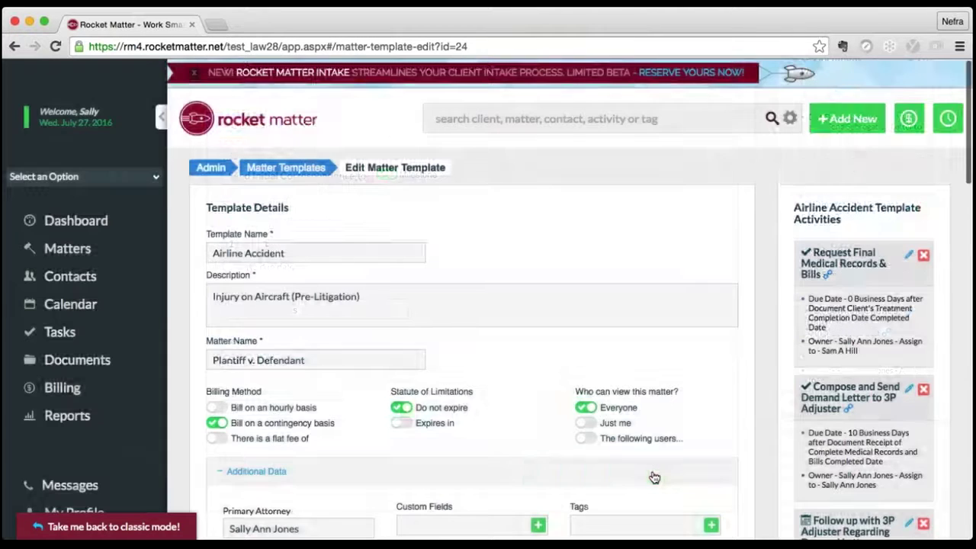
- Title a new task Verify Receipt of 3P Declaration Page, due 30 Business Days after Send Initial Correspondence to 3P
{"action": "scroll", "coordinate": [488, 305], "scroll_direction": "down", "scroll_amount": 10}
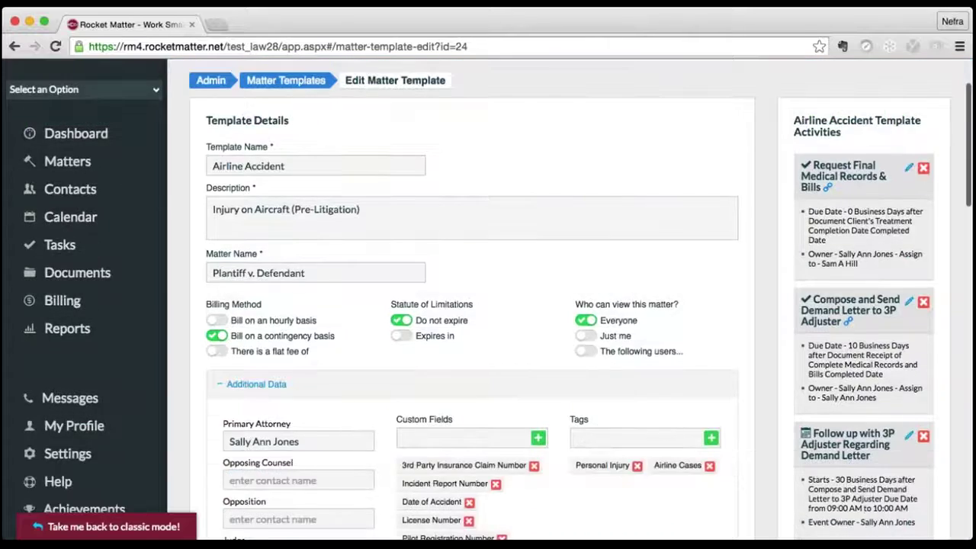
{"action": "scroll", "coordinate": [488, 305], "scroll_direction": "down", "scroll_amount": 5}
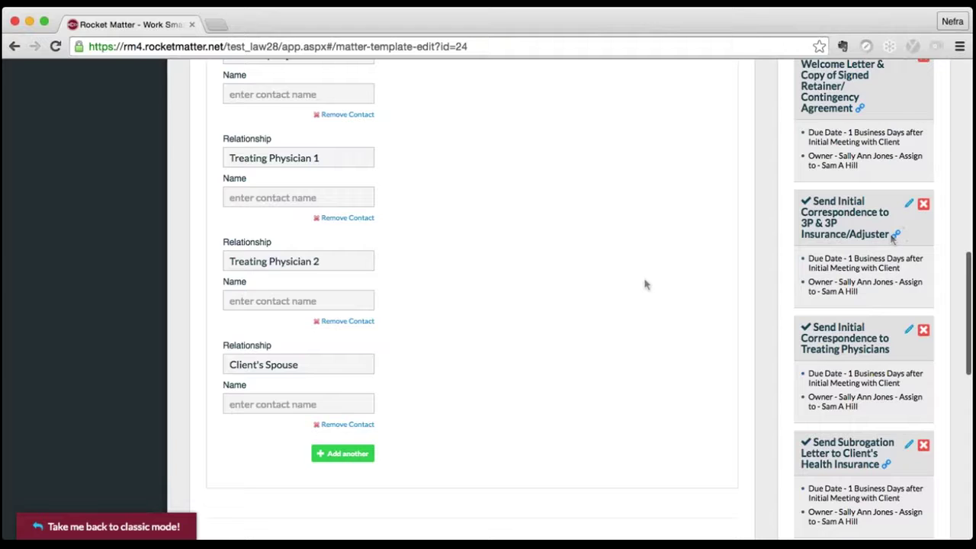
{"action": "scroll", "coordinate": [644, 276], "scroll_direction": "down", "scroll_amount": 3}
{"action": "scroll", "coordinate": [645, 276], "scroll_direction": "down", "scroll_amount": 3}
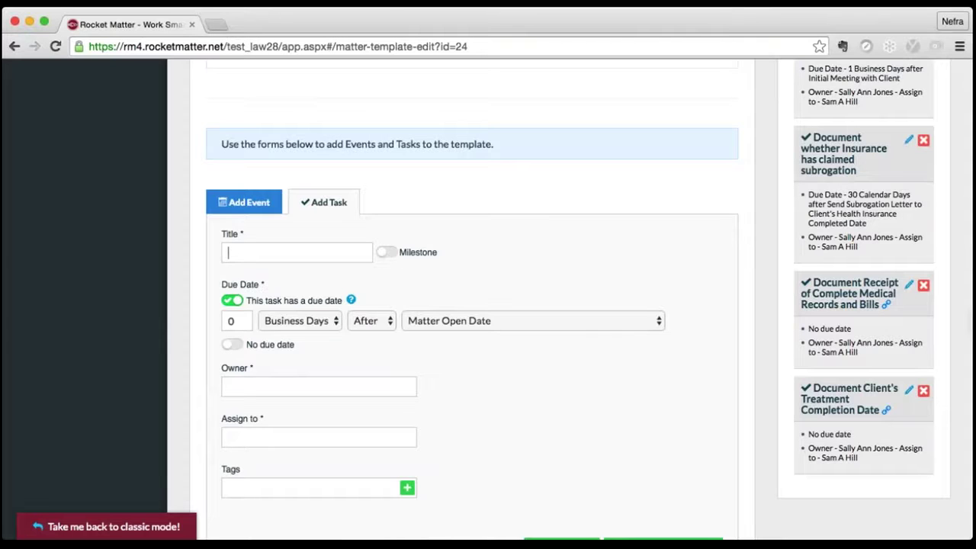
{"action": "type", "text": "Verify Receipt of 3P"}
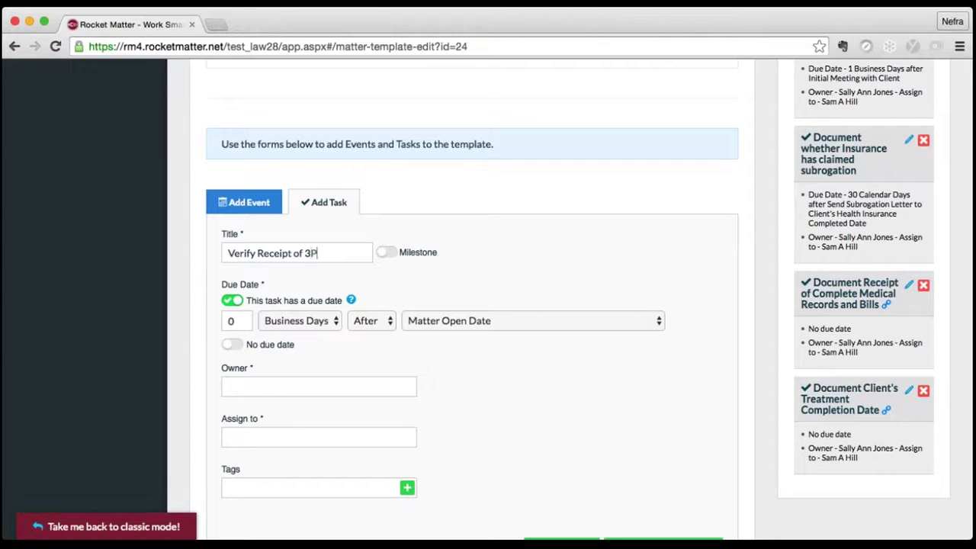
{"action": "type", "text": " Declaration Page"}
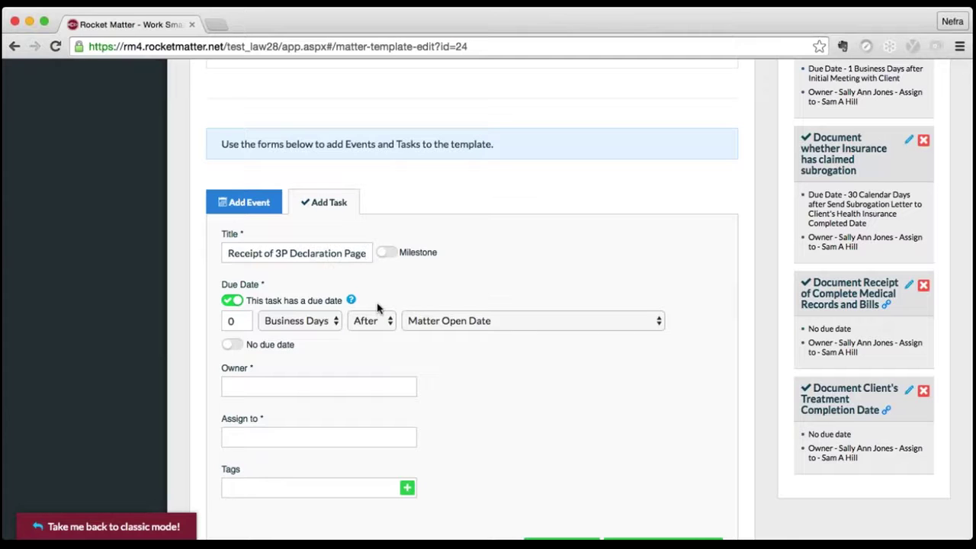
{"action": "key", "text": "Tab"}
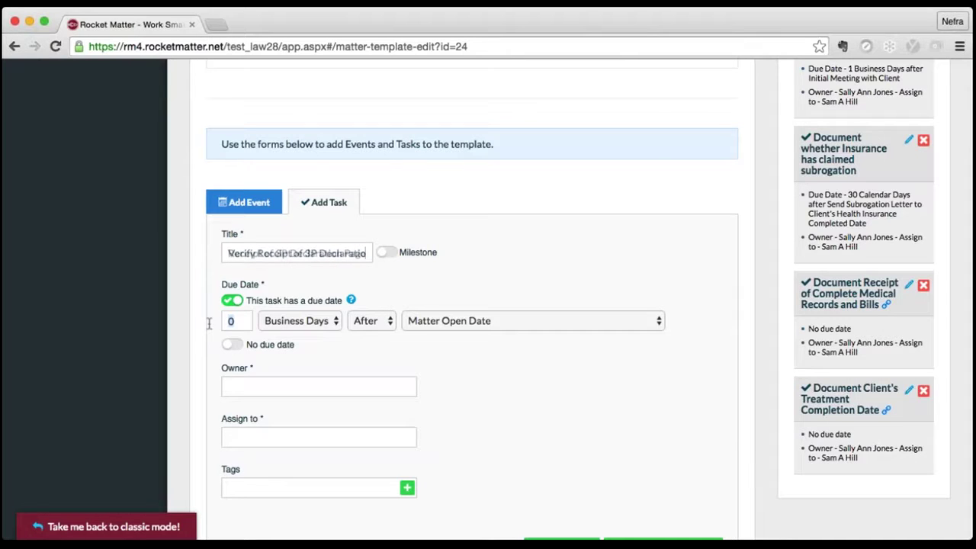
{"action": "type", "text": "30"}
{"action": "left_click", "coordinate": [333, 324]}
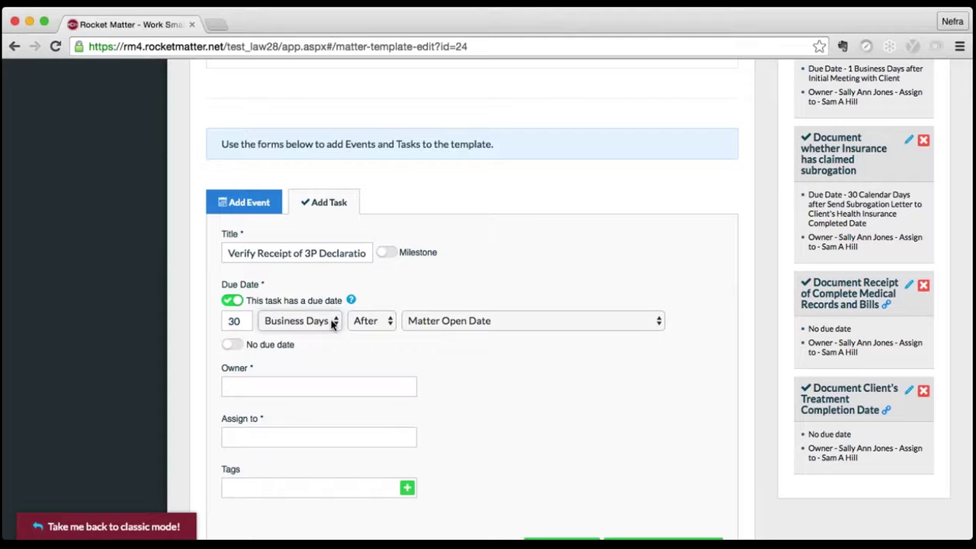
{"action": "left_click", "coordinate": [453, 324]}
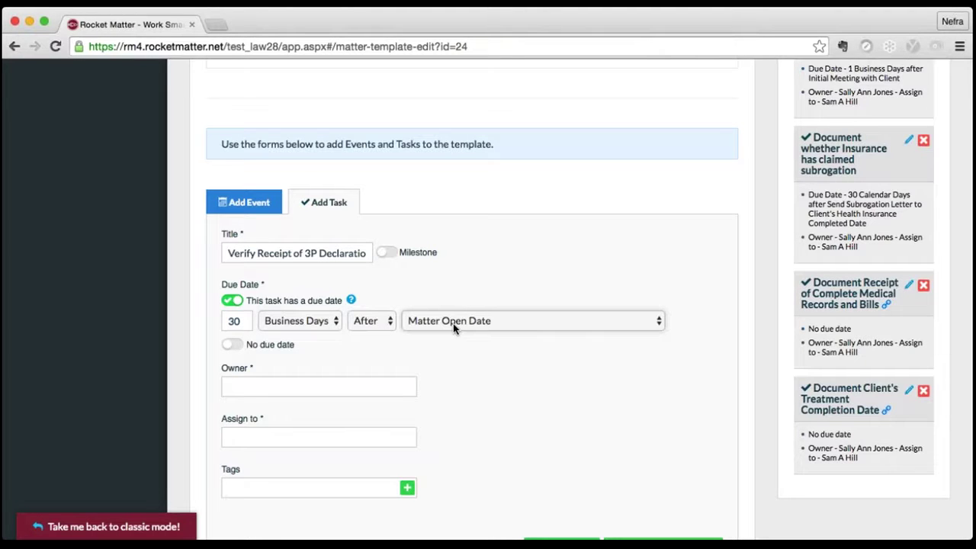
{"action": "left_click", "coordinate": [461, 439]}
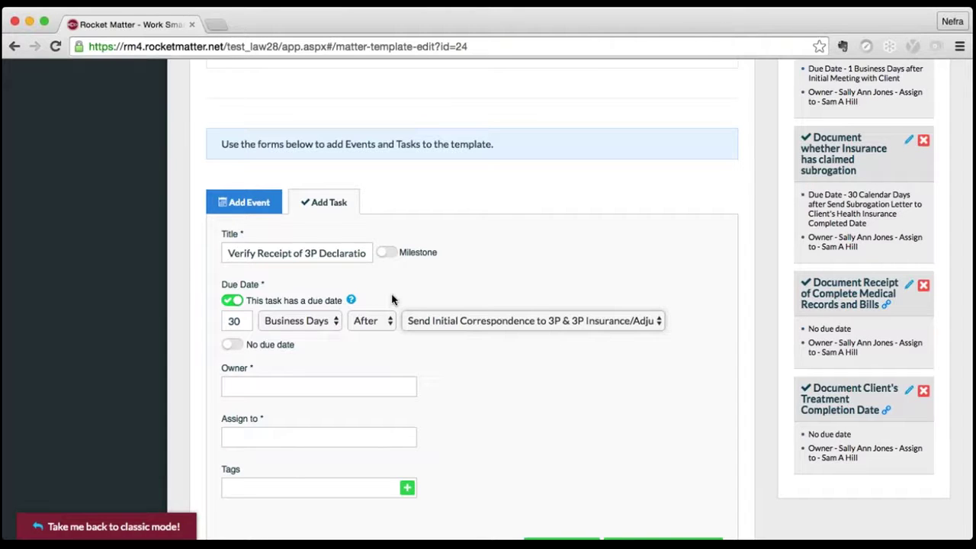
{"action": "left_click", "coordinate": [234, 321]}
- Choose the suggested staff members as owner and assignee, then add the task to the template
{"action": "left_click", "coordinate": [319, 378]}
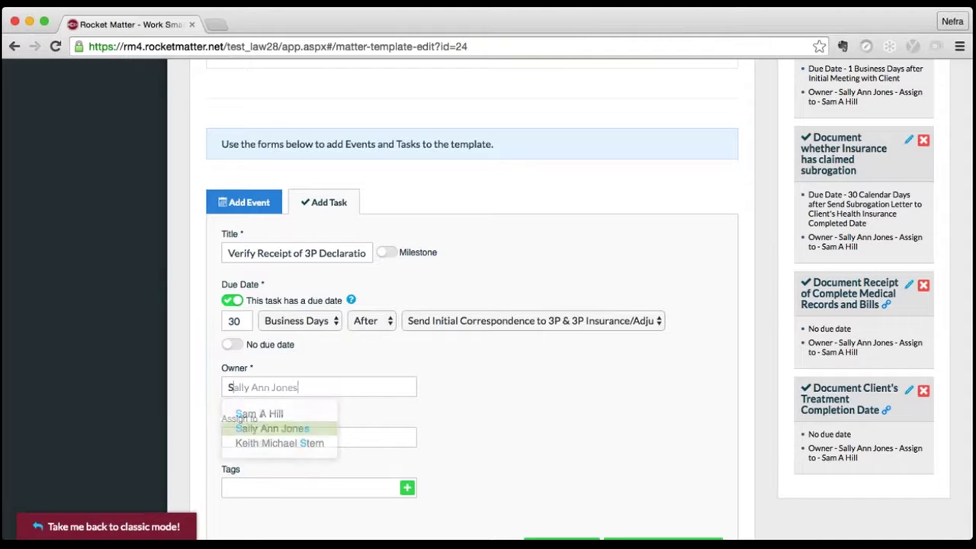
{"action": "left_click", "coordinate": [297, 429]}
{"action": "left_click", "coordinate": [299, 438]}
{"action": "type", "text": "s"}
{"action": "key", "text": "Down"}
{"action": "key", "text": "Down"}
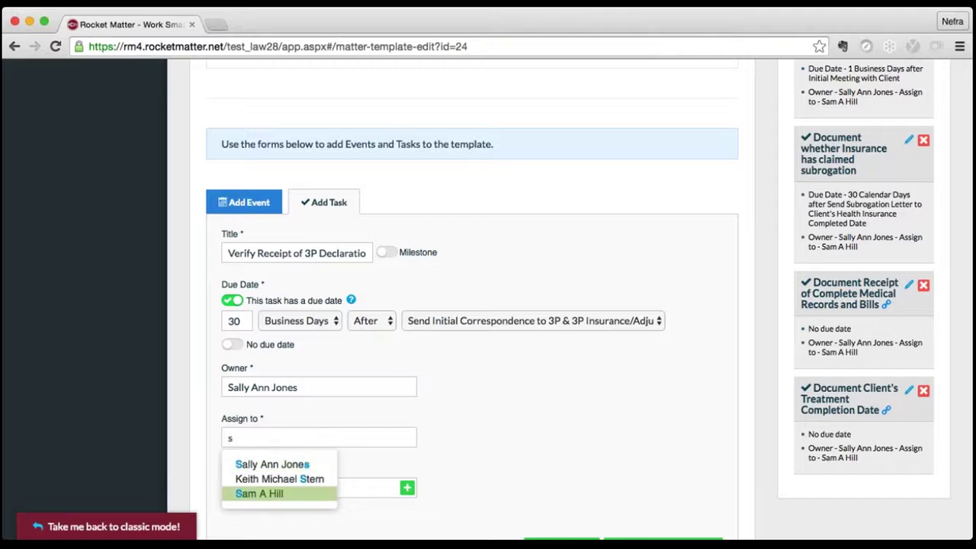
{"action": "key", "text": "Return"}
{"action": "scroll", "coordinate": [471, 464], "scroll_direction": "down", "scroll_amount": 2}
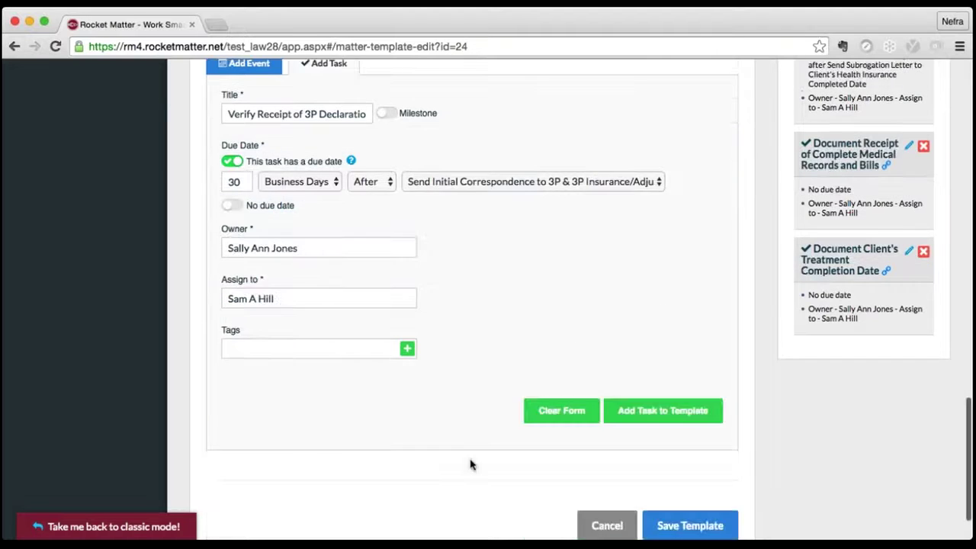
{"action": "left_click", "coordinate": [663, 410]}
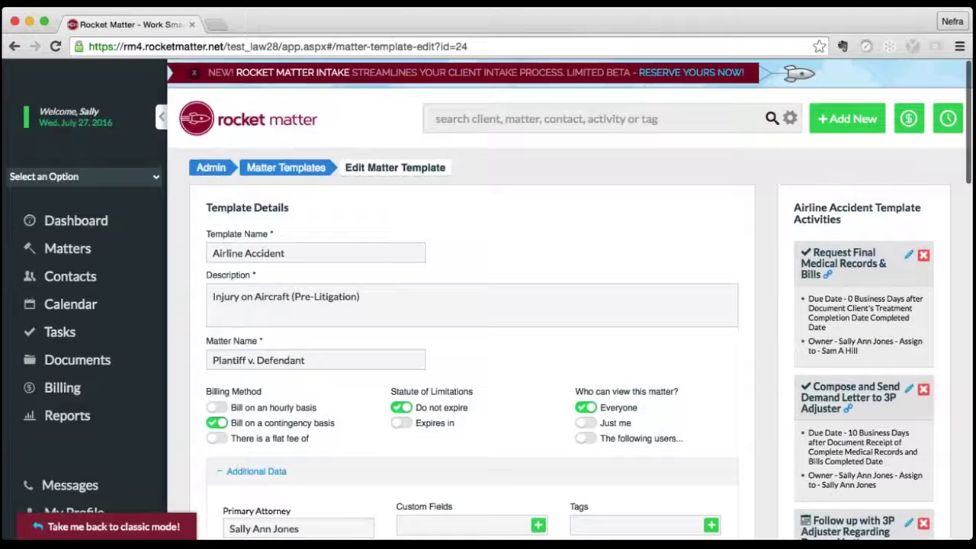
{"action": "scroll", "coordinate": [470, 305], "scroll_direction": "down", "scroll_amount": 15}
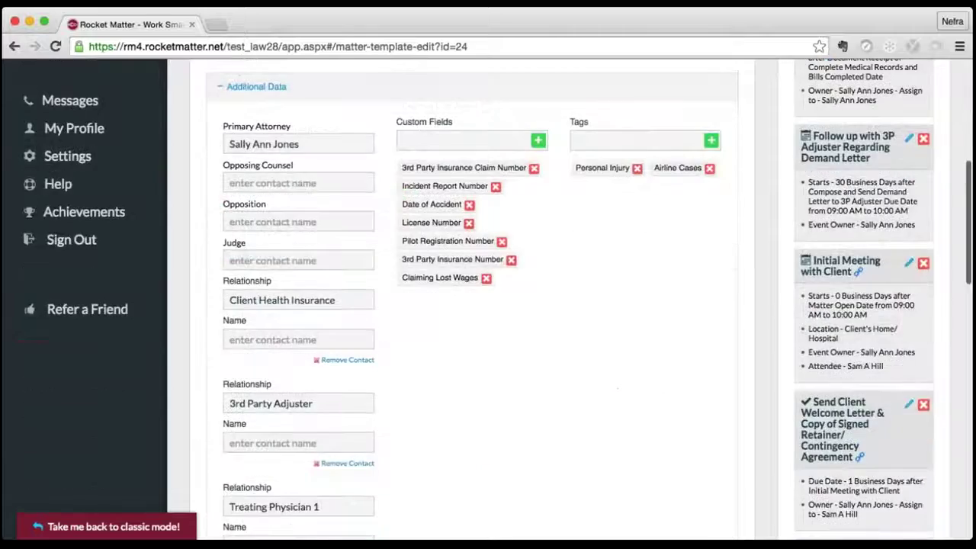
{"action": "scroll", "coordinate": [470, 305], "scroll_direction": "down", "scroll_amount": 5}
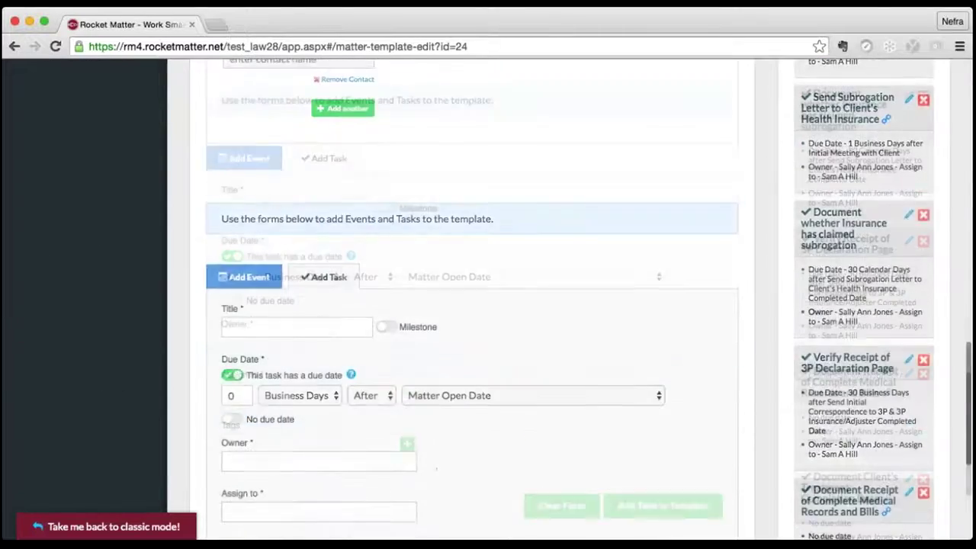
{"action": "scroll", "coordinate": [471, 305], "scroll_direction": "up", "scroll_amount": 10}
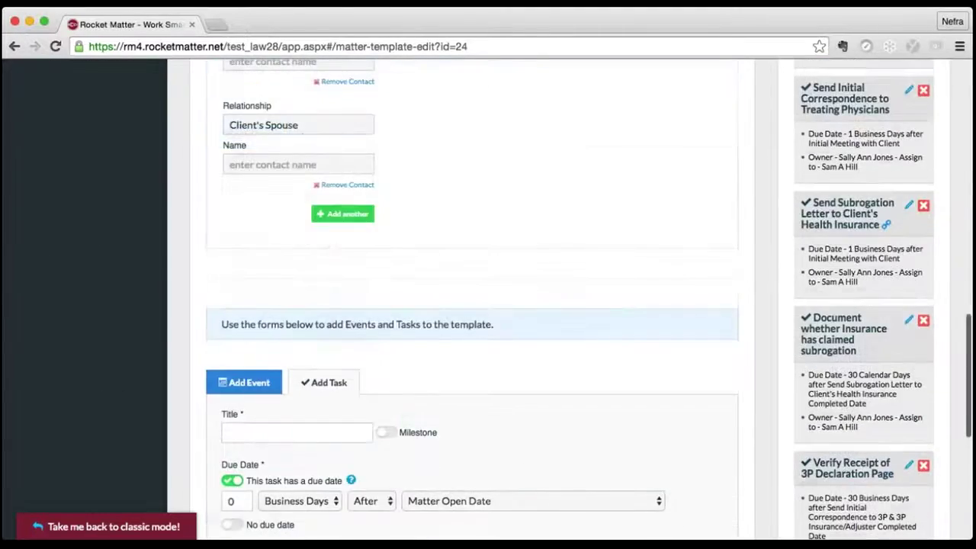
{"action": "scroll", "coordinate": [470, 305], "scroll_direction": "up", "scroll_amount": 5}
{"action": "scroll", "coordinate": [470, 305], "scroll_direction": "down", "scroll_amount": 10}
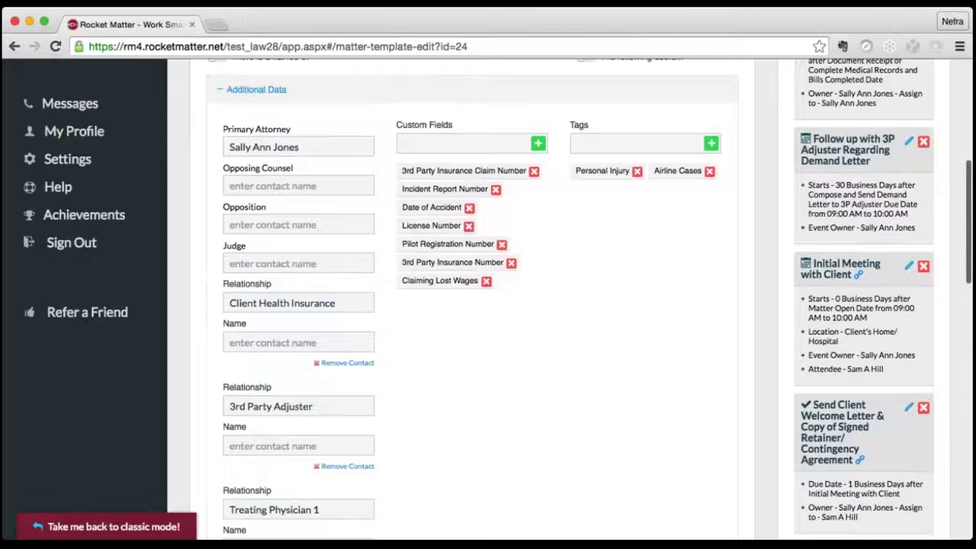
{"action": "scroll", "coordinate": [470, 305], "scroll_direction": "down", "scroll_amount": 8}
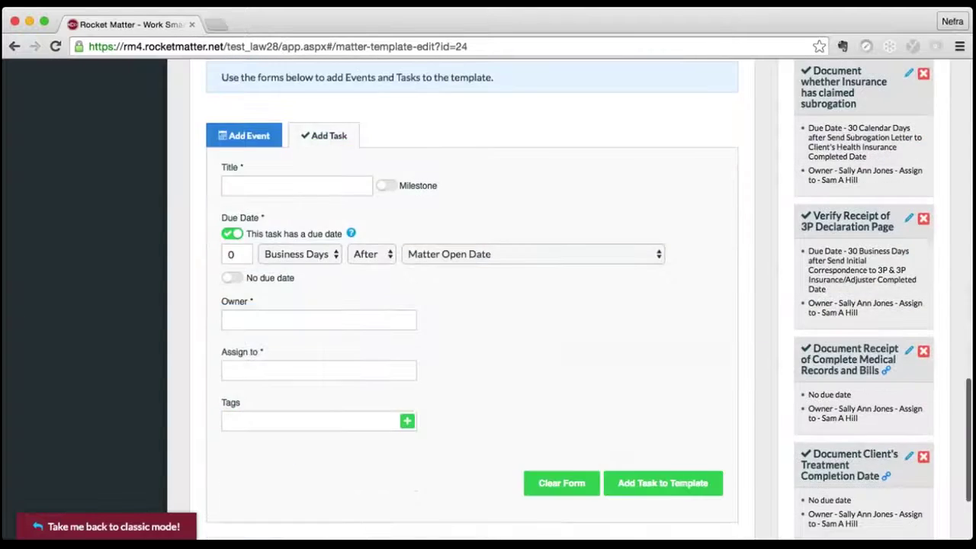
{"action": "left_click", "coordinate": [690, 460]}
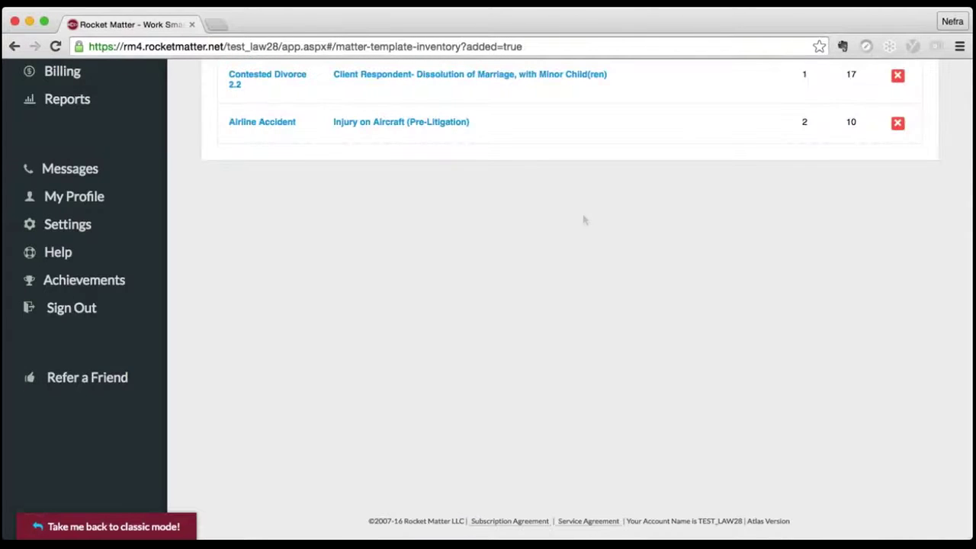
{"action": "scroll", "coordinate": [583, 219], "scroll_direction": "up", "scroll_amount": 4}
{"action": "scroll", "coordinate": [583, 218], "scroll_direction": "up", "scroll_amount": 2}
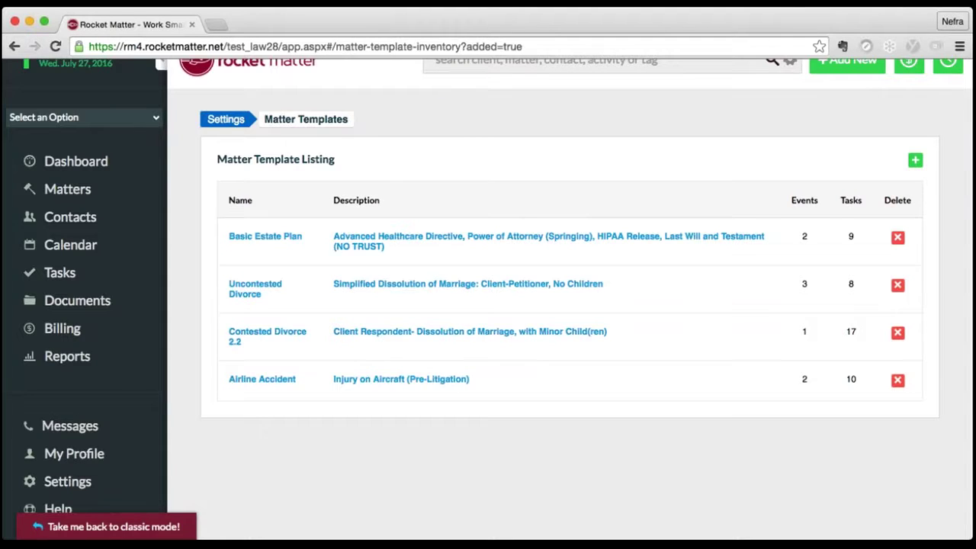
{"action": "left_click", "coordinate": [76, 161]}
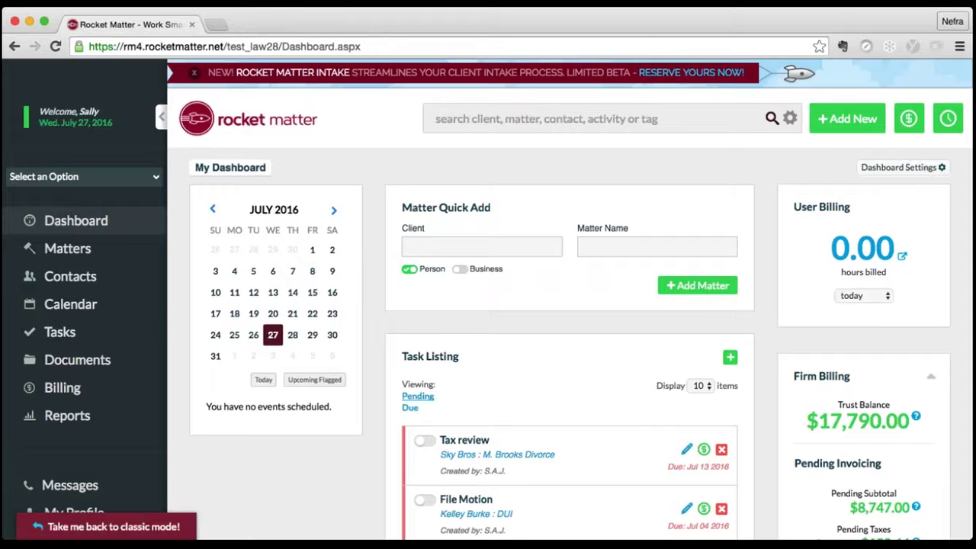
- Click into the global search box at the top of the dashboard
{"action": "left_click", "coordinate": [542, 121]}
- Search for the client's surname, review the matching records, then close them and bring up Add New
{"action": "type", "text": "jordan"}
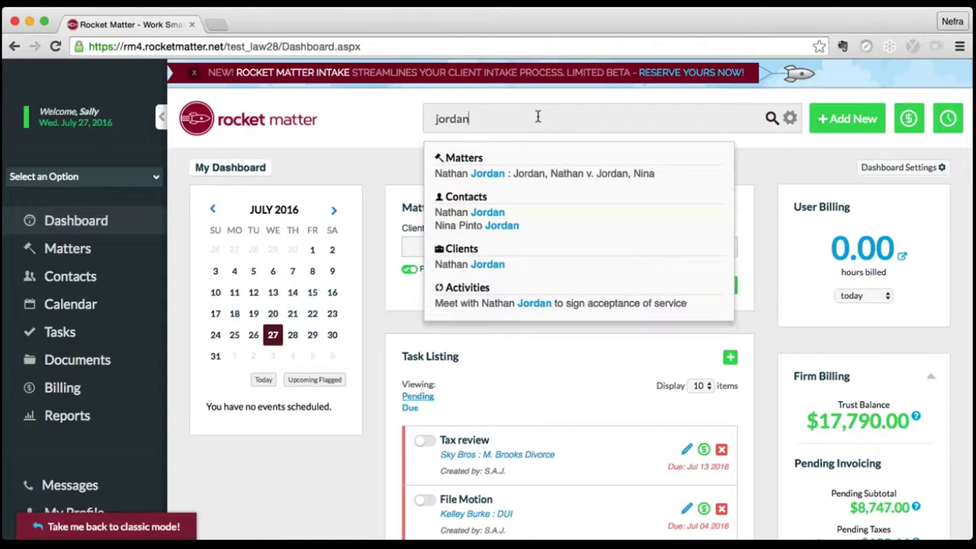
{"action": "key", "text": "Down"}
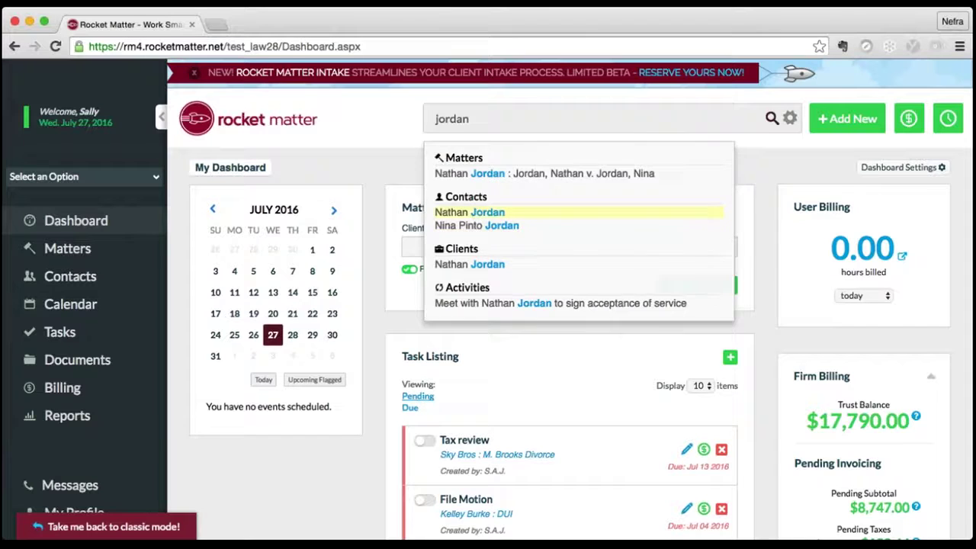
{"action": "left_click", "coordinate": [673, 172]}
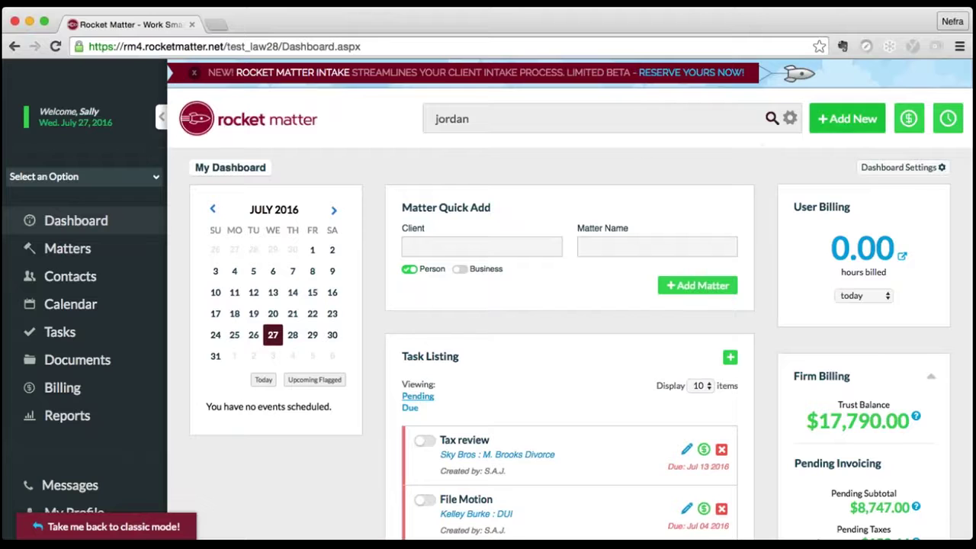
{"action": "left_click", "coordinate": [847, 118]}
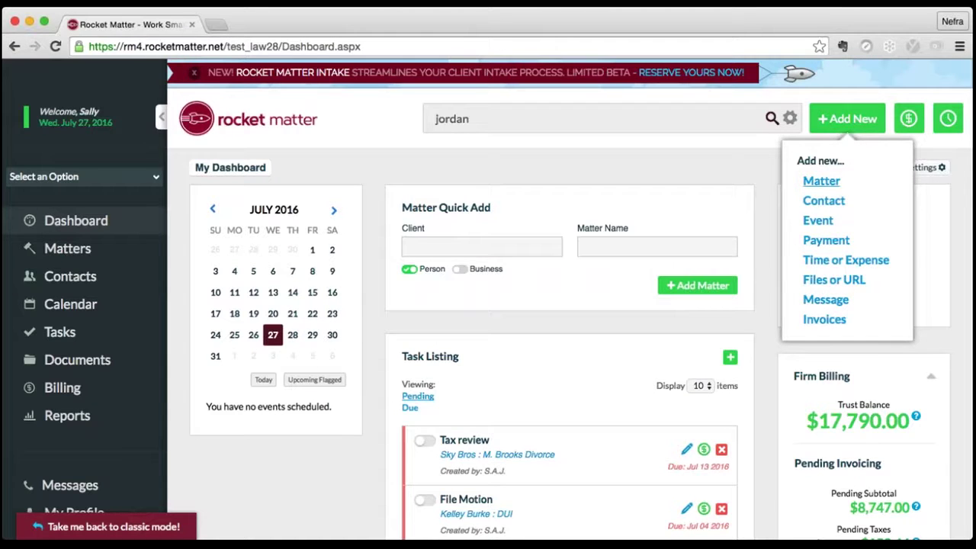
- Start a new matter and enter the client's full name as a new client
{"action": "left_click", "coordinate": [821, 181]}
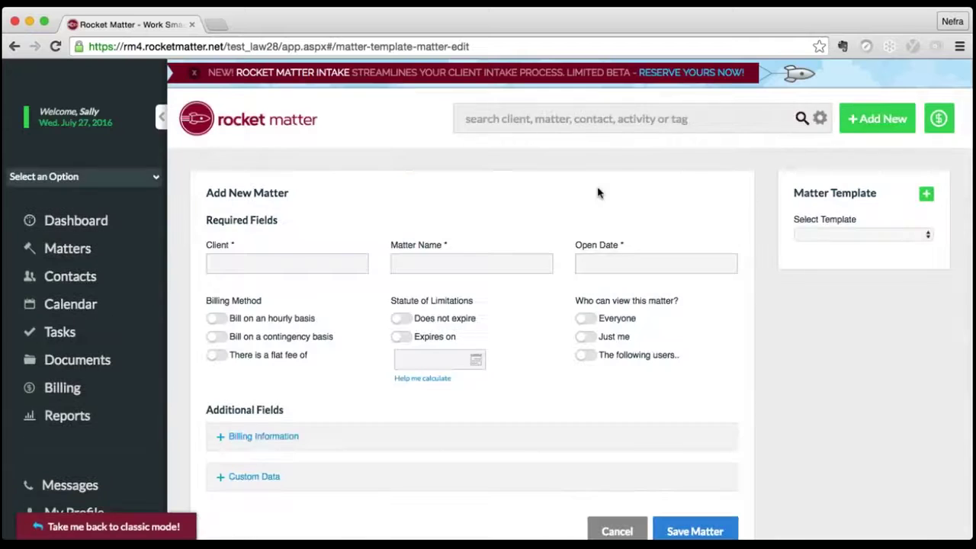
{"action": "left_click", "coordinate": [276, 263]}
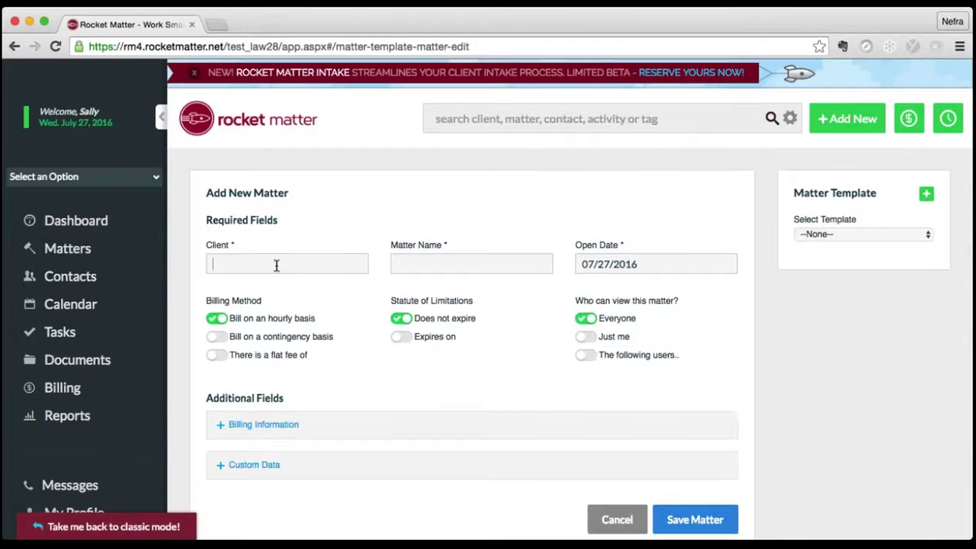
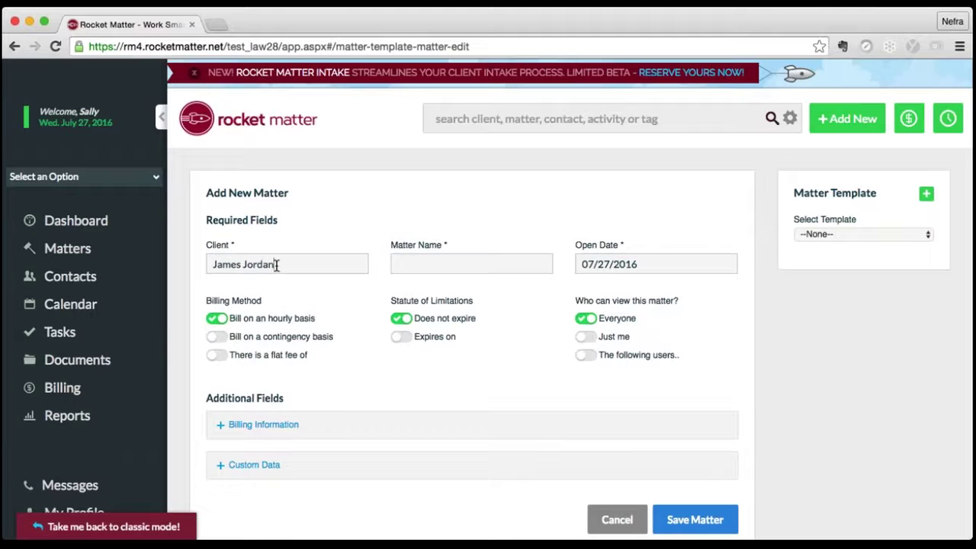
{"action": "left_click", "coordinate": [409, 262]}
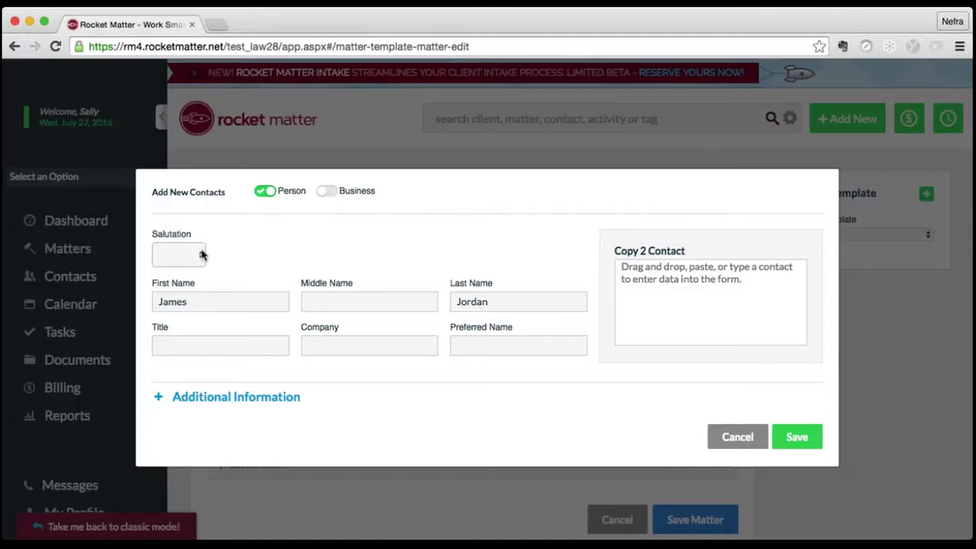
- Expand the new person contact's additional details and save the client contact
{"action": "left_click", "coordinate": [309, 397]}
{"action": "scroll", "coordinate": [275, 398], "scroll_direction": "down", "scroll_amount": 2}
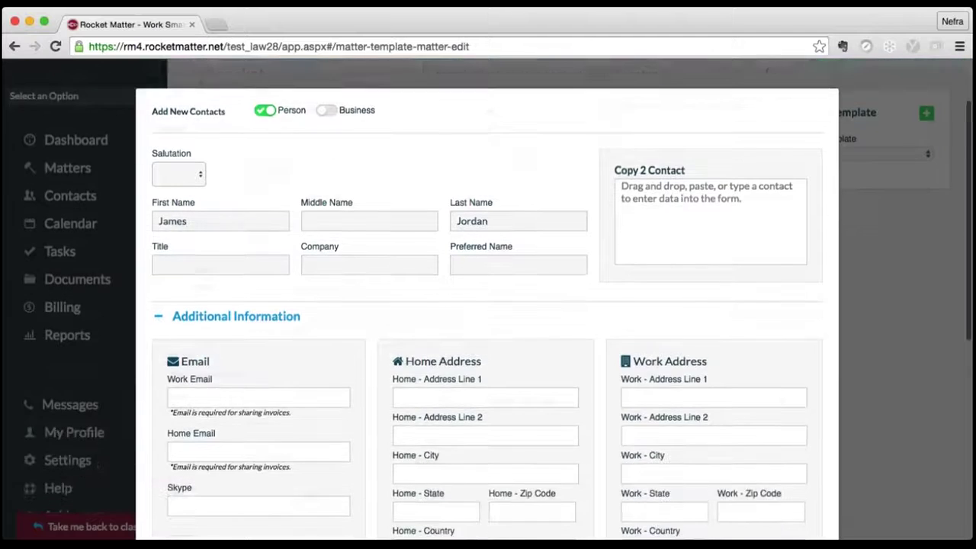
{"action": "scroll", "coordinate": [274, 399], "scroll_direction": "down", "scroll_amount": 2}
{"action": "scroll", "coordinate": [275, 399], "scroll_direction": "down", "scroll_amount": 5}
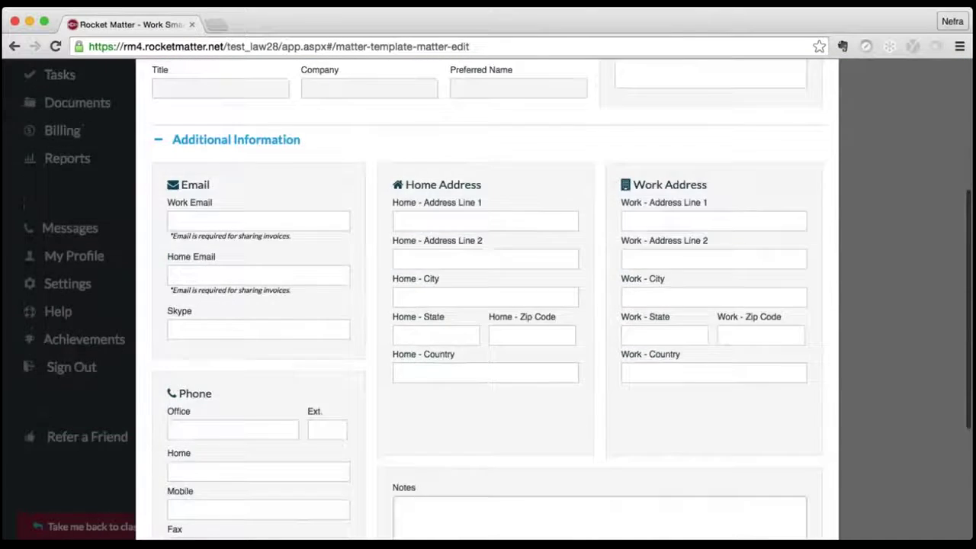
{"action": "scroll", "coordinate": [274, 399], "scroll_direction": "down", "scroll_amount": 2}
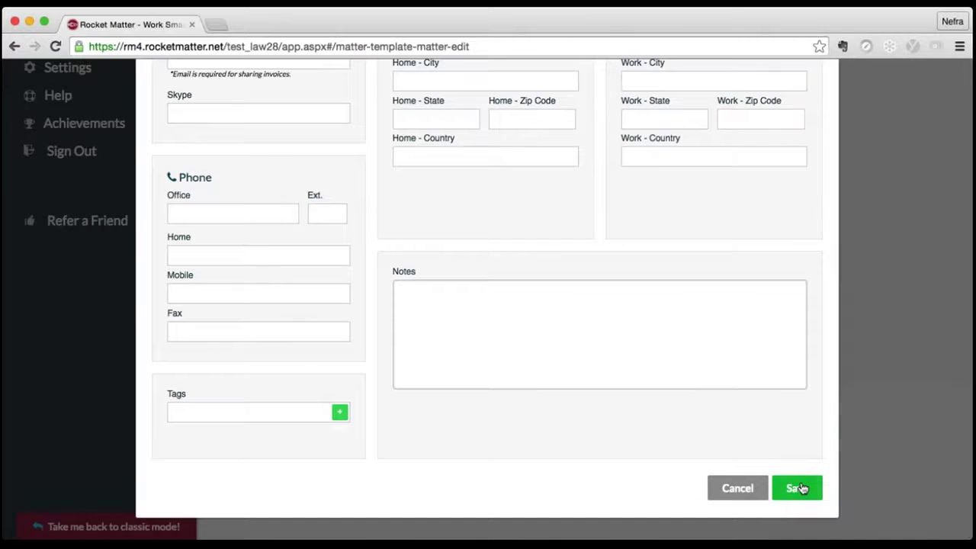
{"action": "left_click", "coordinate": [797, 488]}
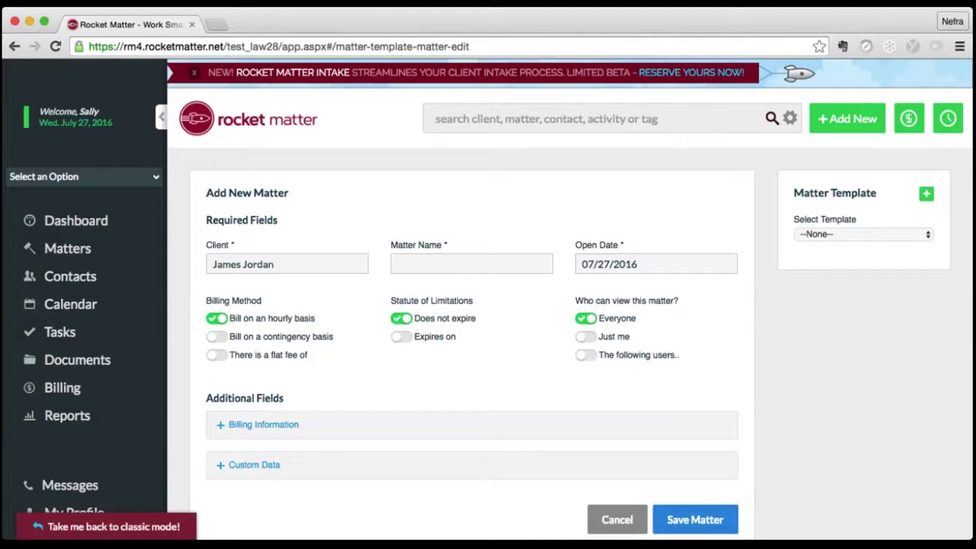
- Apply the Contested Divorce 2.2 template and replace the first Name placeholder with the husband's name
{"action": "left_click", "coordinate": [858, 237]}
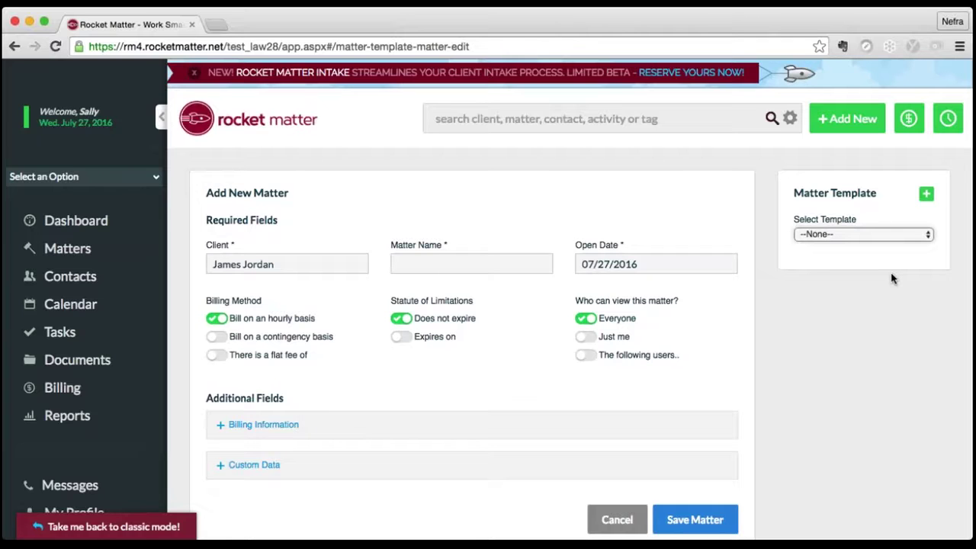
{"action": "left_click", "coordinate": [892, 279]}
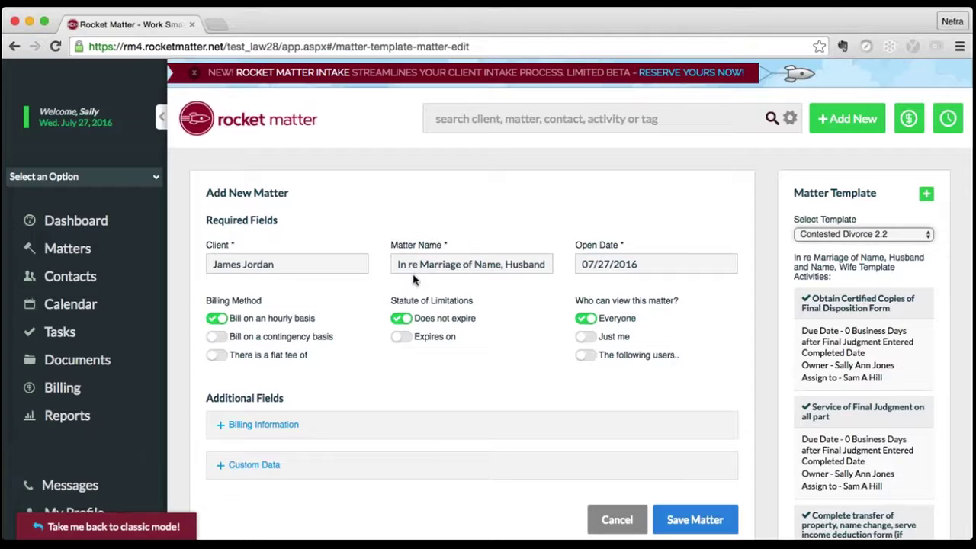
{"action": "left_click", "coordinate": [448, 263]}
{"action": "left_click_drag", "start_coordinate": [501, 264], "coordinate": [475, 264]}
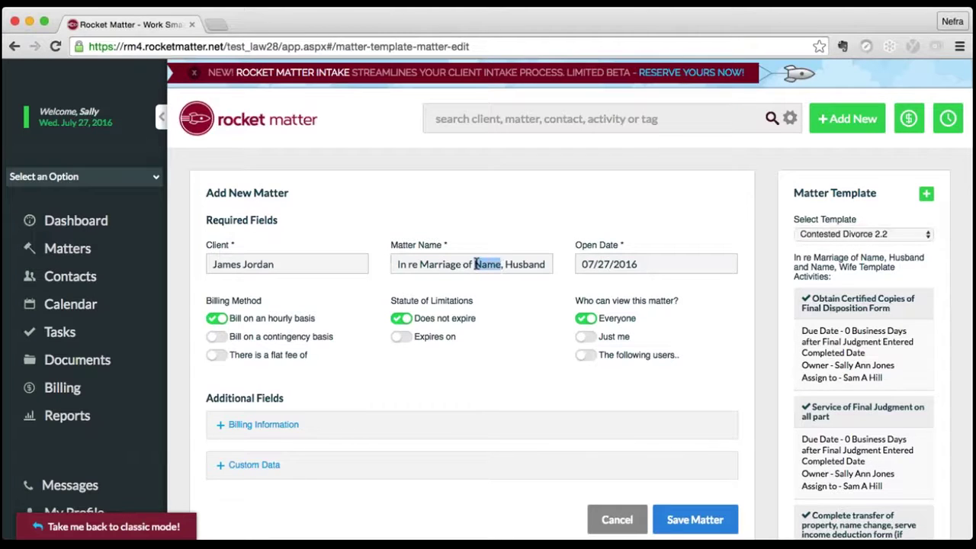
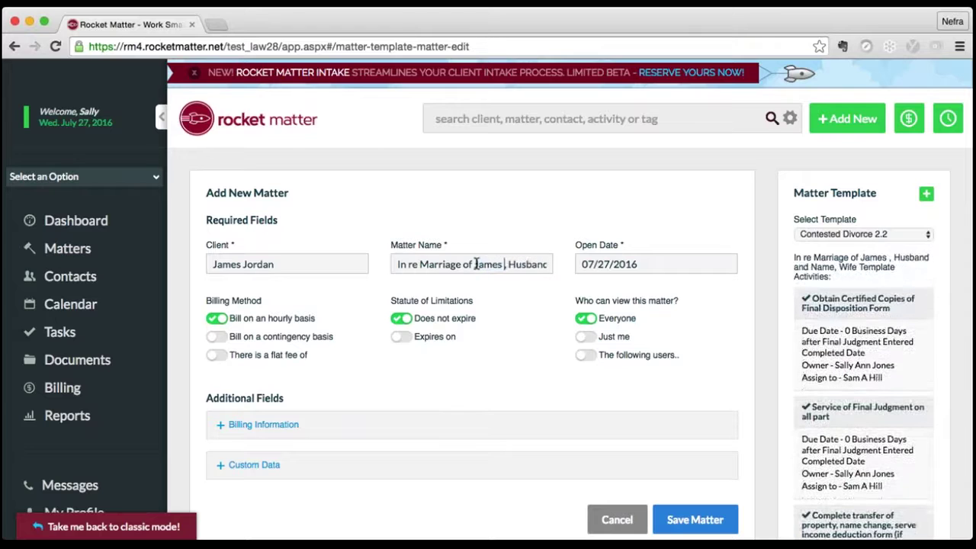
{"action": "key", "text": "Right"}
{"action": "key", "text": "Right"}
{"action": "key", "text": "Right"}
{"action": "key", "text": "Right"}
{"action": "key", "text": "Right"}
{"action": "key", "text": "Right"}
{"action": "key", "text": "Right"}
{"action": "key", "text": "Right"}
{"action": "key", "text": "Right"}
{"action": "key", "text": "Right"}
{"action": "key", "text": "Right"}
{"action": "key", "text": "Right"}
{"action": "key", "text": "Right"}
{"action": "key", "text": "Right"}
{"action": "key", "text": "Right"}
{"action": "key", "text": "Right"}
{"action": "key", "text": "Right"}
{"action": "key", "text": "Right"}
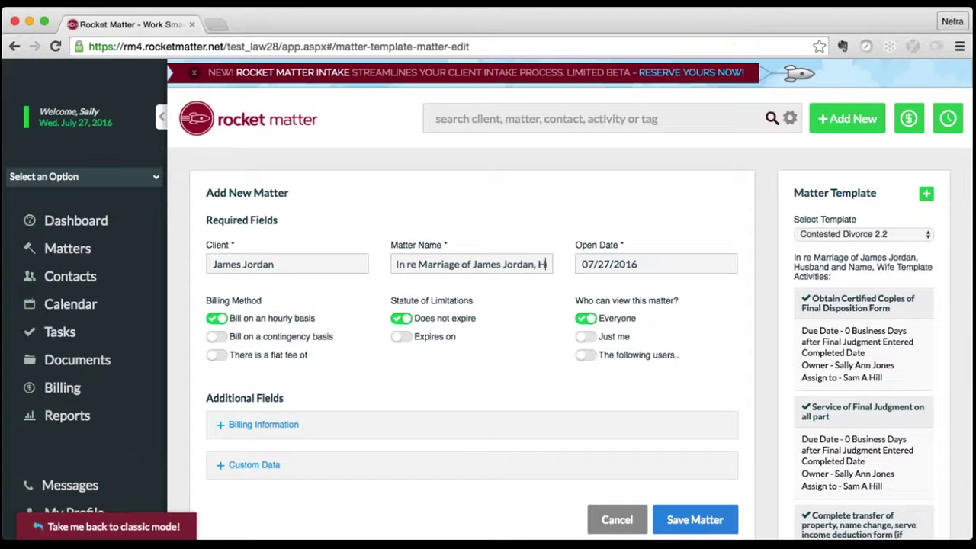
- Replace the remaining Name placeholders with the wife's first and last name
{"action": "key", "text": "Right"}
{"action": "key", "text": "Right"}
{"action": "key", "text": "Right"}
{"action": "key", "text": "Right"}
{"action": "key", "text": "Right"}
{"action": "key", "text": "Right"}
{"action": "key", "text": "Right"}
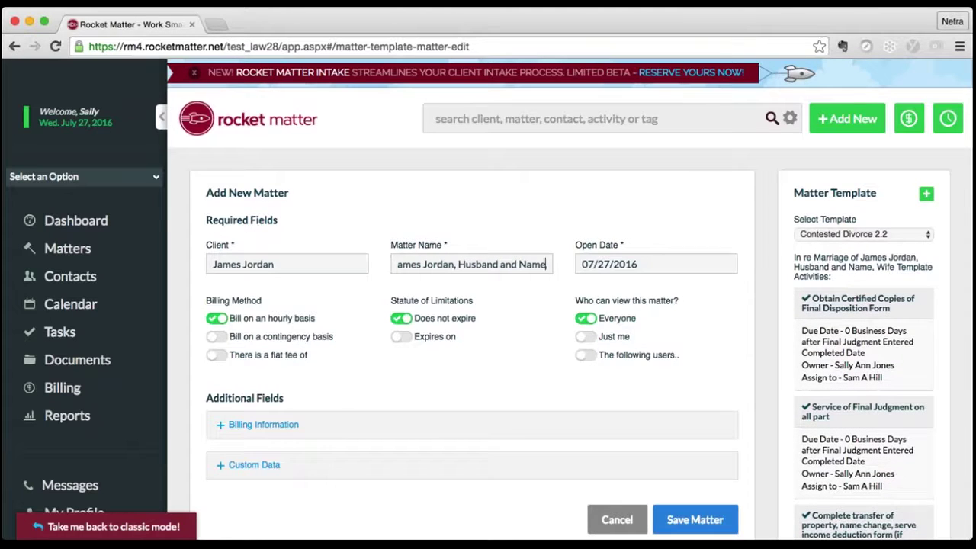
{"action": "key", "text": "Delete"}
{"action": "key", "text": "Delete"}
{"action": "key", "text": "Delete"}
{"action": "key", "text": "Delete"}
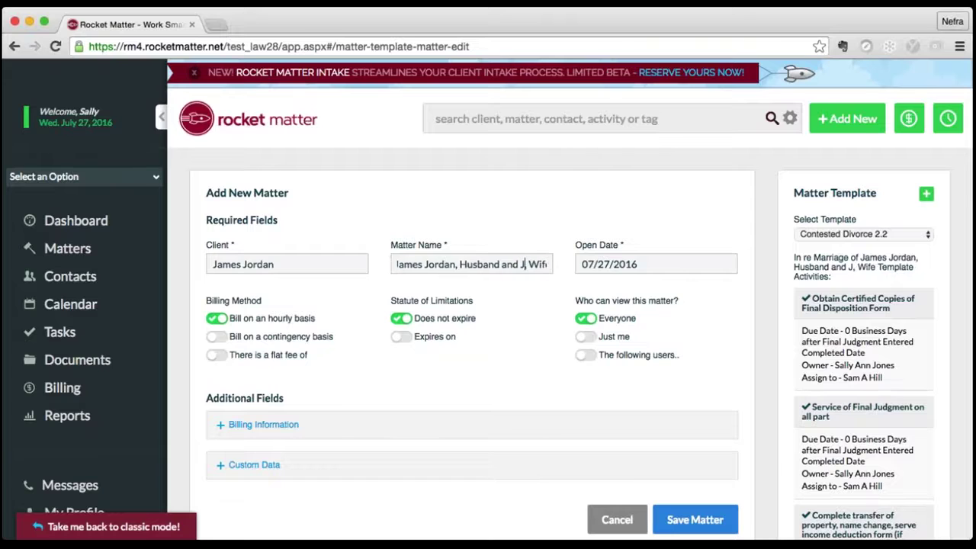
{"action": "key", "text": "Right"}
{"action": "key", "text": "Delete"}
{"action": "key", "text": "Delete"}
{"action": "key", "text": "Delete"}
{"action": "key", "text": "Delete"}
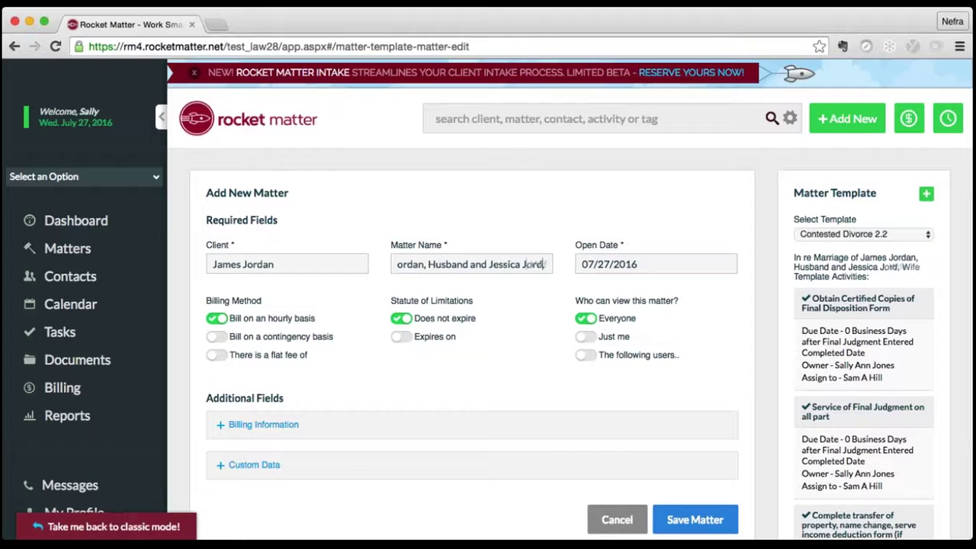
{"action": "key", "text": "End"}
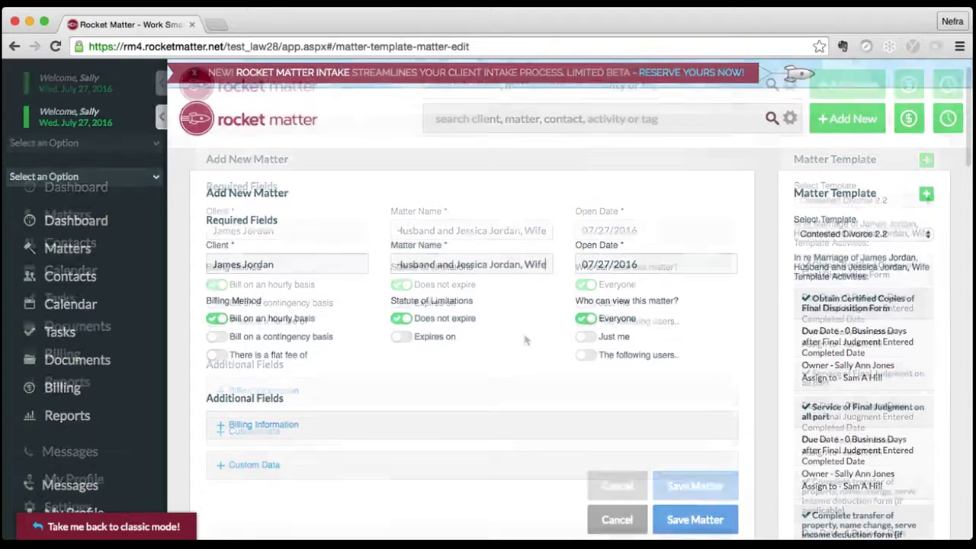
- Expand the matter's billing information and the Custom Data section below it
{"action": "scroll", "coordinate": [524, 340], "scroll_direction": "down", "scroll_amount": 5}
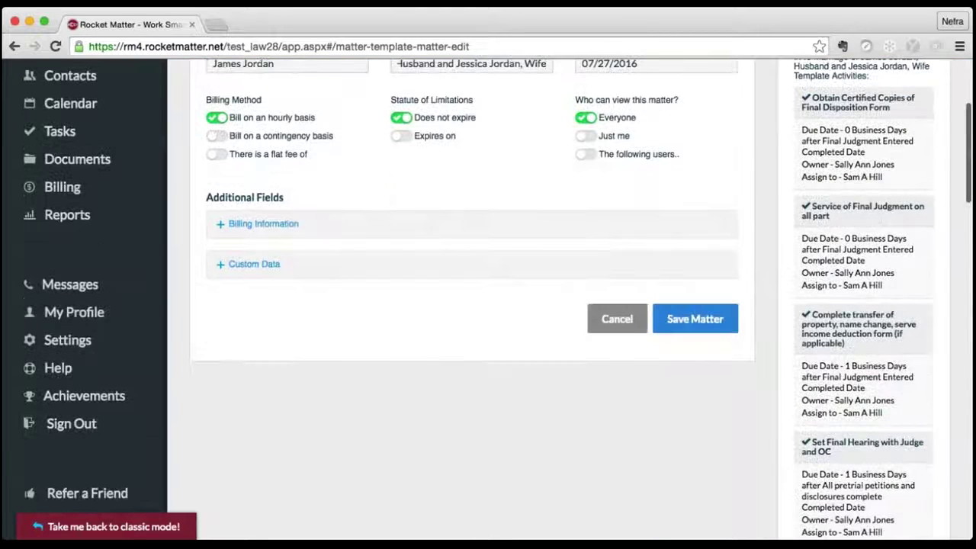
{"action": "left_click", "coordinate": [222, 225]}
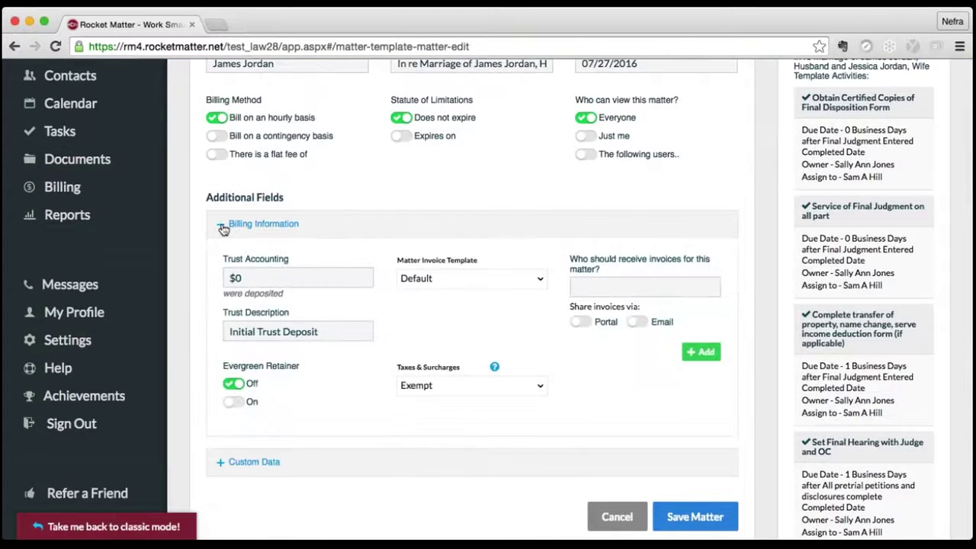
{"action": "scroll", "coordinate": [488, 305], "scroll_direction": "down", "scroll_amount": 2}
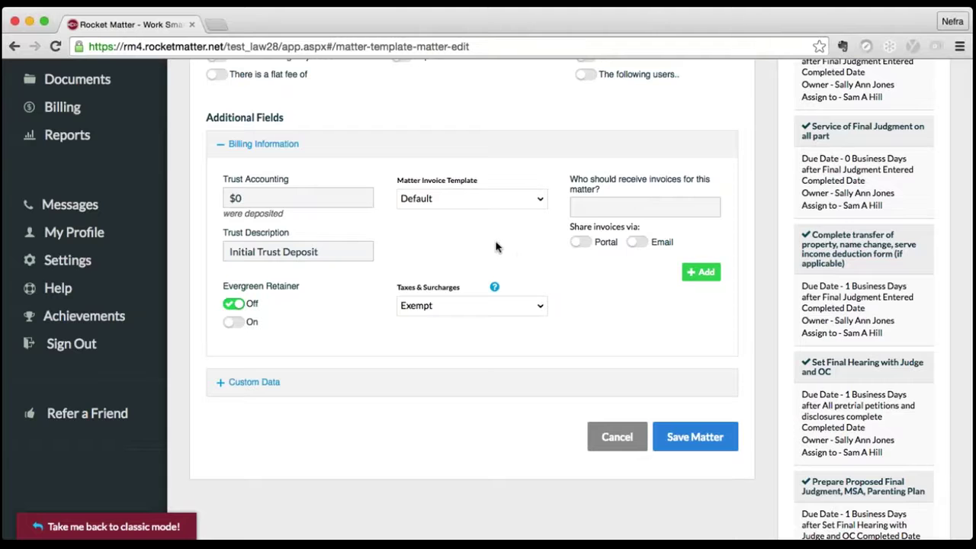
{"action": "scroll", "coordinate": [257, 267], "scroll_direction": "down", "scroll_amount": 5}
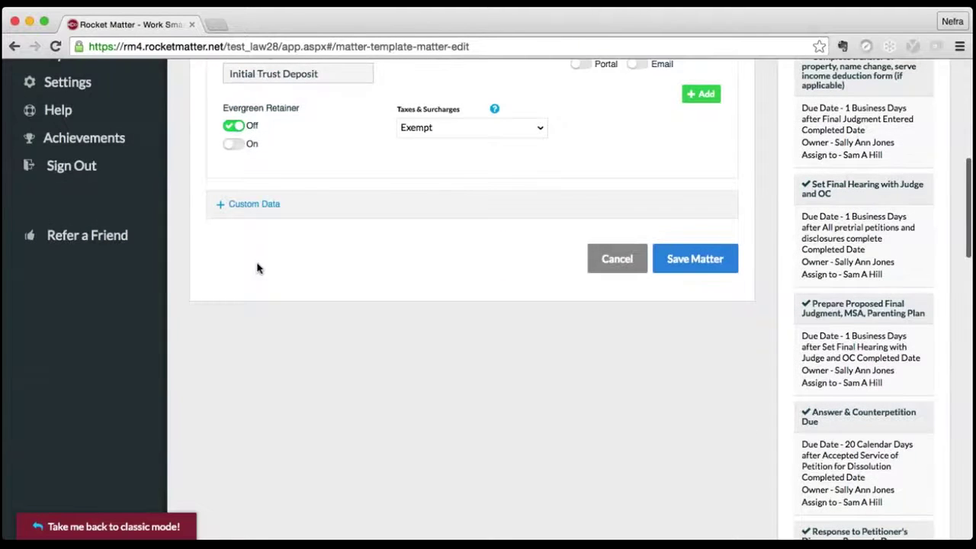
{"action": "scroll", "coordinate": [257, 268], "scroll_direction": "up", "scroll_amount": 3}
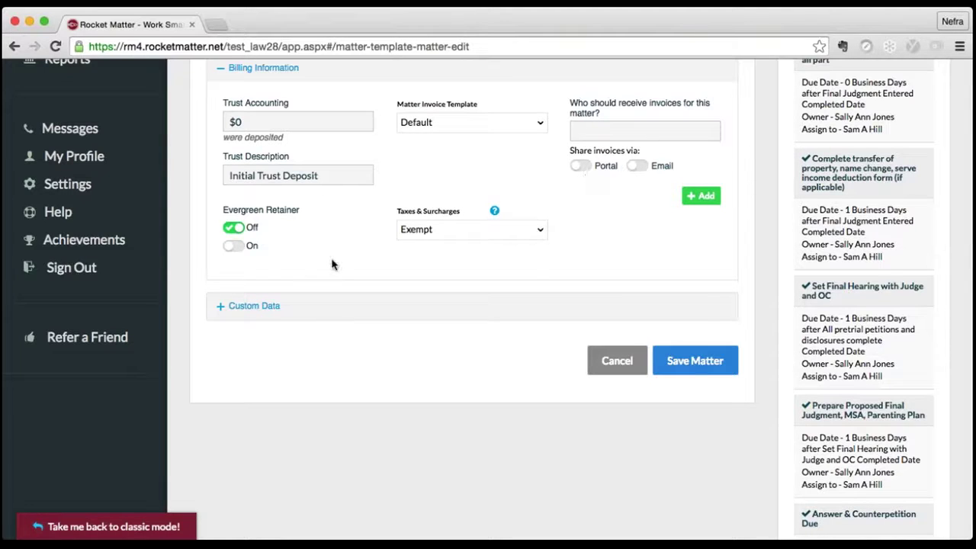
{"action": "left_click", "coordinate": [360, 305]}
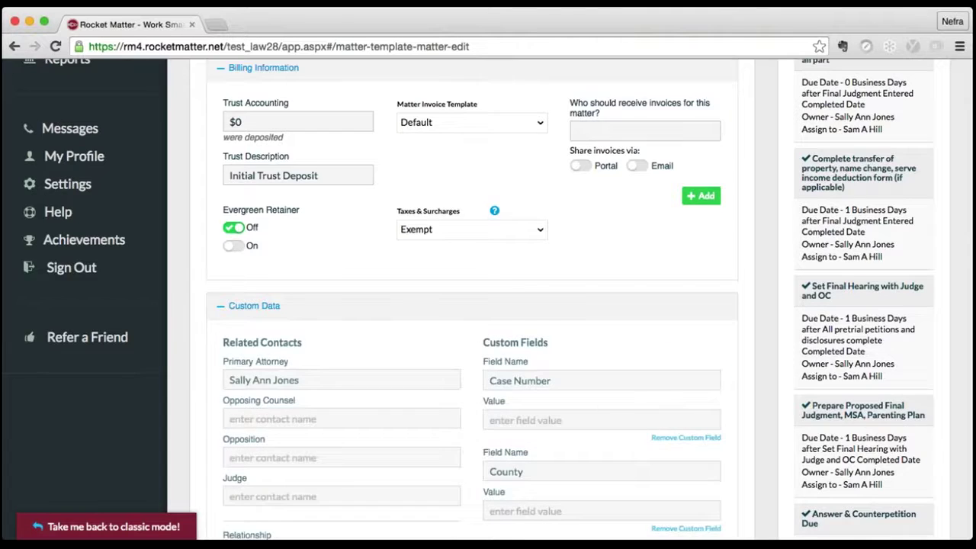
- Add the opposing counsel by last name and save them as a new Business contact
{"action": "scroll", "coordinate": [364, 305], "scroll_direction": "down", "scroll_amount": 4}
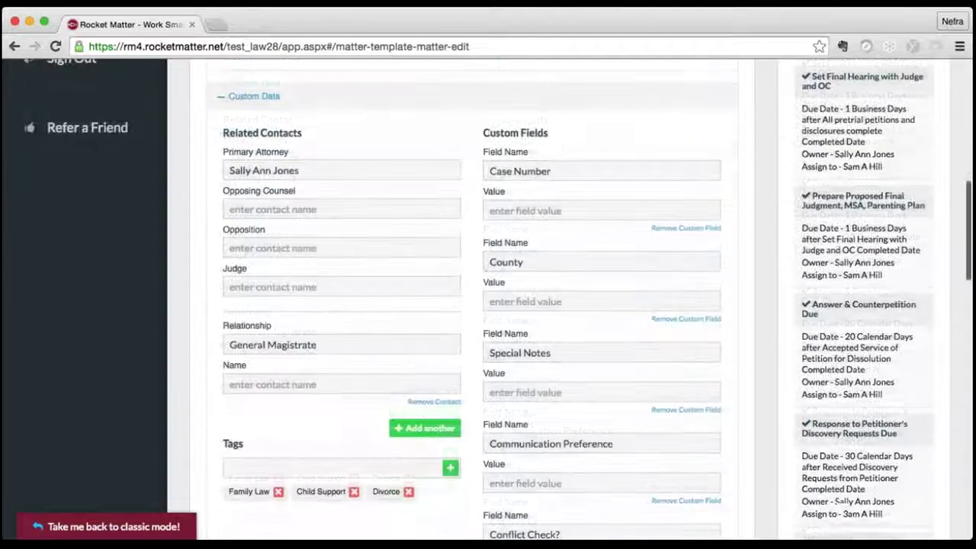
{"action": "scroll", "coordinate": [366, 305], "scroll_direction": "down", "scroll_amount": 2}
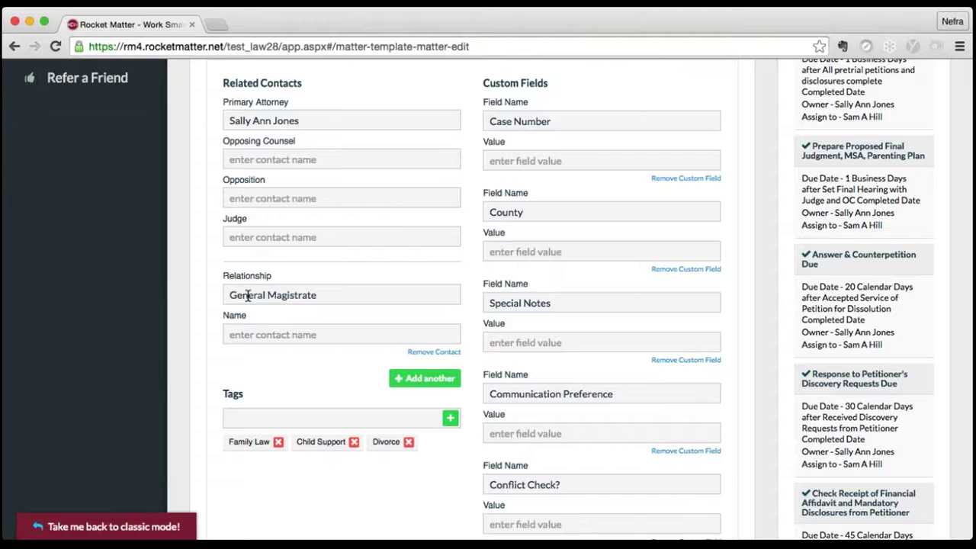
{"action": "left_click", "coordinate": [320, 162]}
{"action": "type", "text": "Williams"}
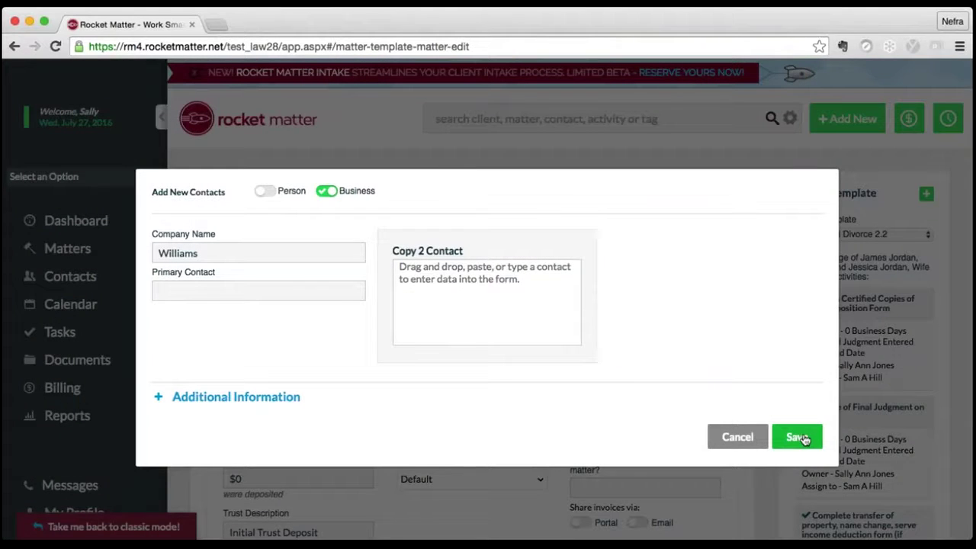
{"action": "left_click", "coordinate": [797, 437]}
- Enter the wife as the opposition and create the judge as a new contact
{"action": "left_click", "coordinate": [288, 282]}
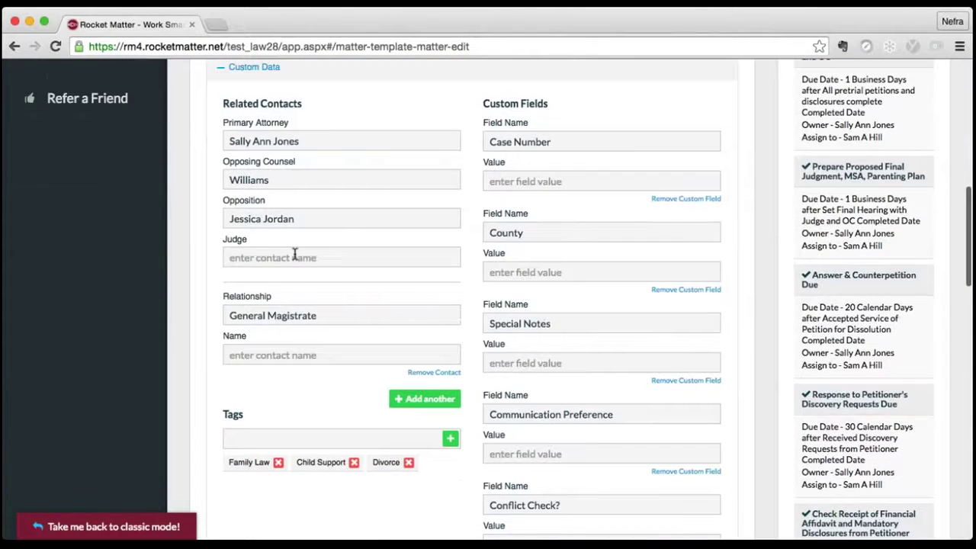
{"action": "left_click", "coordinate": [293, 258]}
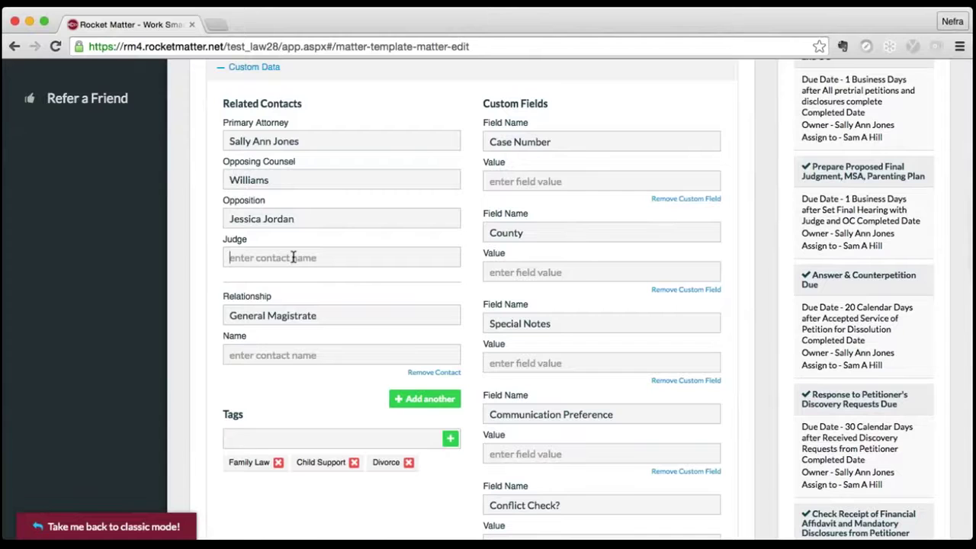
{"action": "type", "text": "Obed"}
{"action": "key", "text": "BackSpace"}
{"action": "type", "text": "meyer"}
{"action": "left_click", "coordinate": [305, 357]}
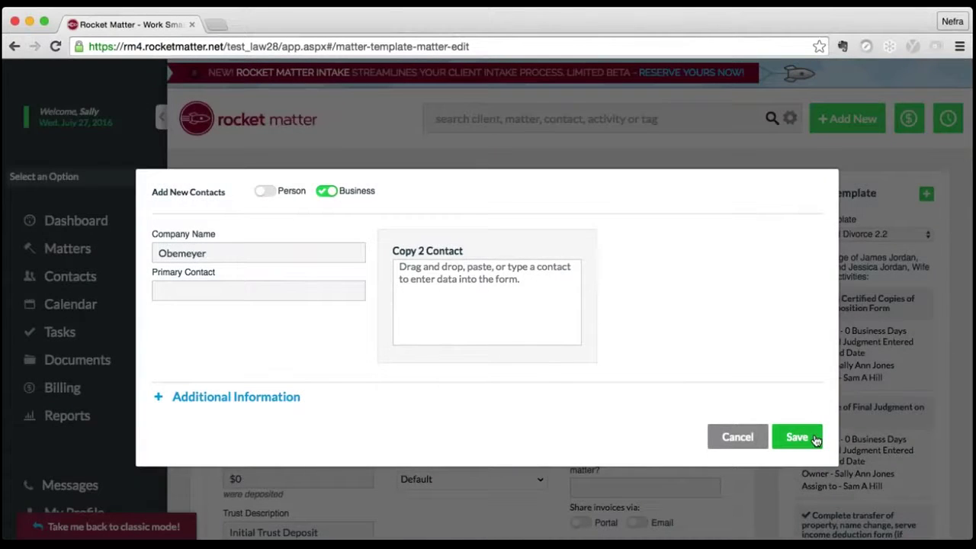
{"action": "left_click", "coordinate": [797, 437]}
{"action": "scroll", "coordinate": [271, 315], "scroll_direction": "up", "scroll_amount": 2}
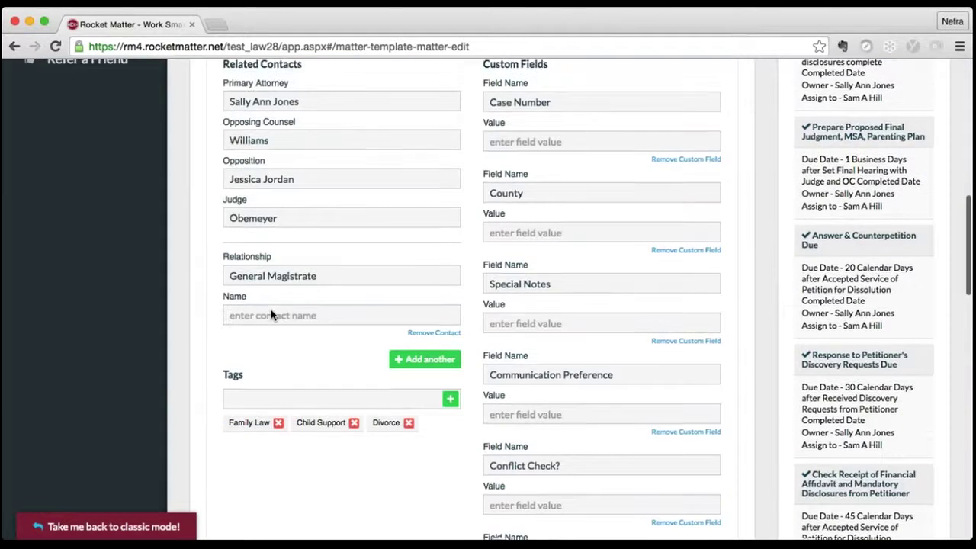
{"action": "scroll", "coordinate": [260, 431], "scroll_direction": "down", "scroll_amount": 1}
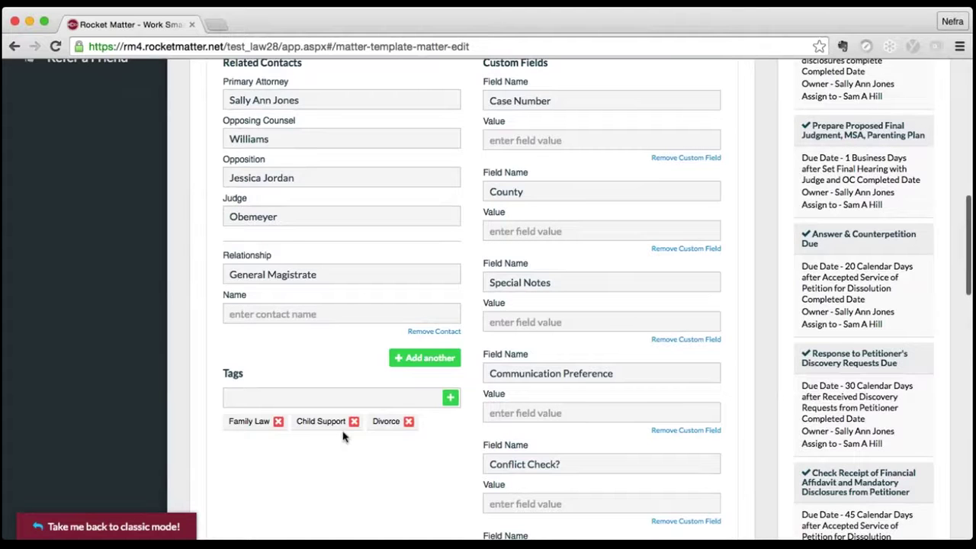
{"action": "scroll", "coordinate": [578, 244], "scroll_direction": "up", "scroll_amount": 3}
{"action": "left_click", "coordinate": [578, 242]}
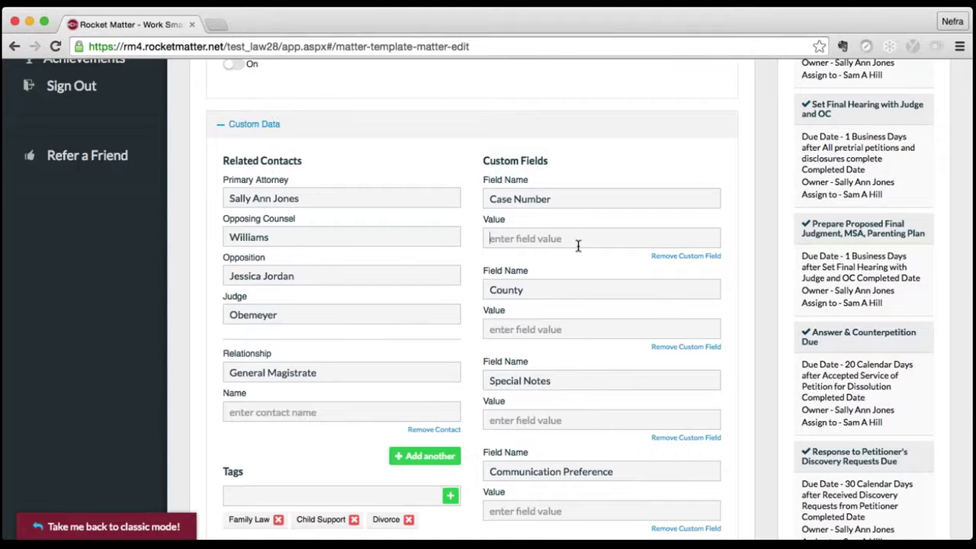
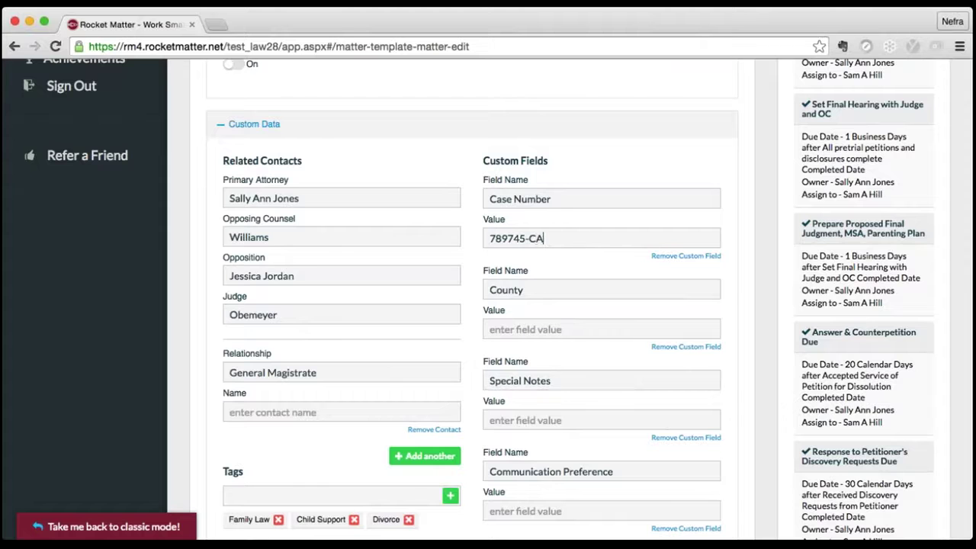
{"action": "scroll", "coordinate": [472, 305], "scroll_direction": "down", "scroll_amount": 2}
{"action": "left_click", "coordinate": [504, 239]}
{"action": "type", "text": "Or"}
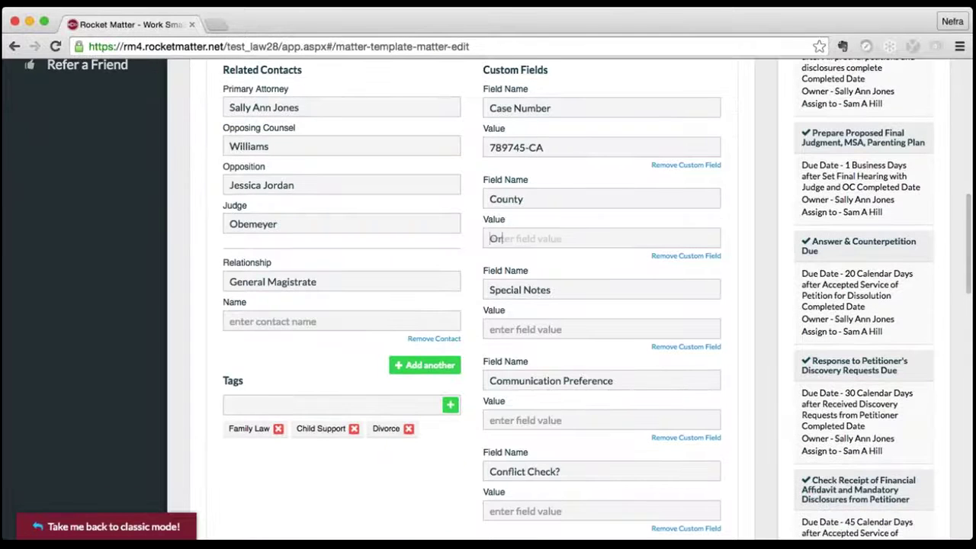
{"action": "type", "text": "ange"}
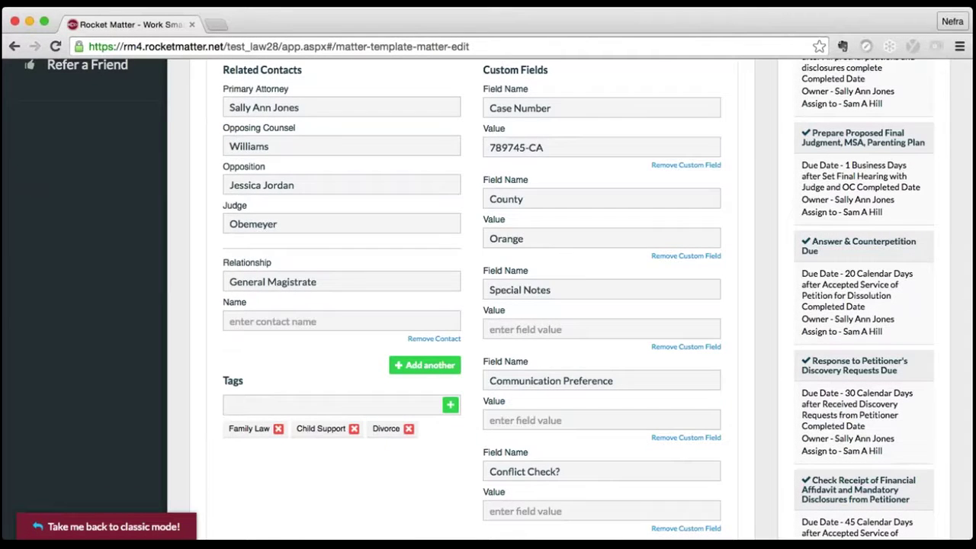
{"action": "scroll", "coordinate": [532, 244], "scroll_direction": "down", "scroll_amount": 2}
{"action": "scroll", "coordinate": [532, 244], "scroll_direction": "down", "scroll_amount": 2}
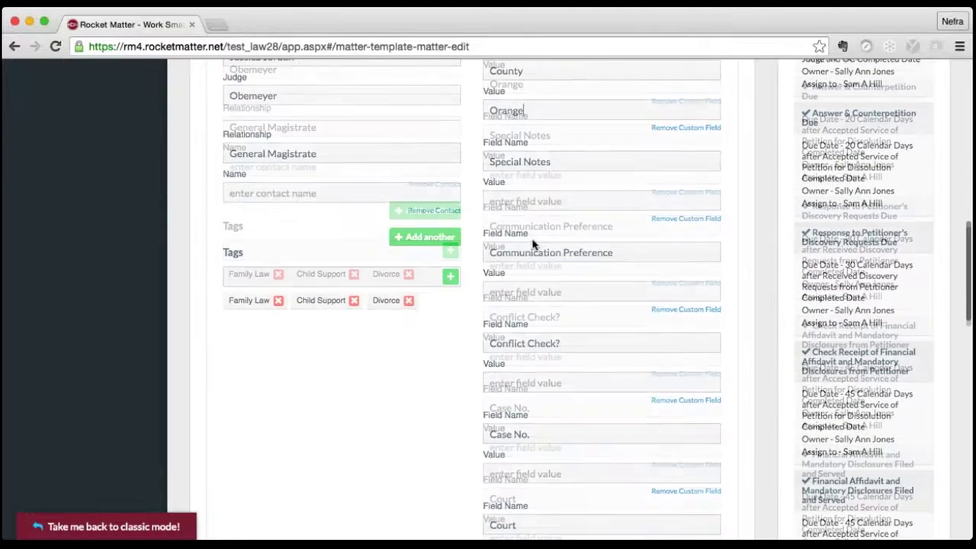
- Note the daughter's special needs and set communication preference to email first, then call within 24 hours
{"action": "left_click", "coordinate": [521, 175]}
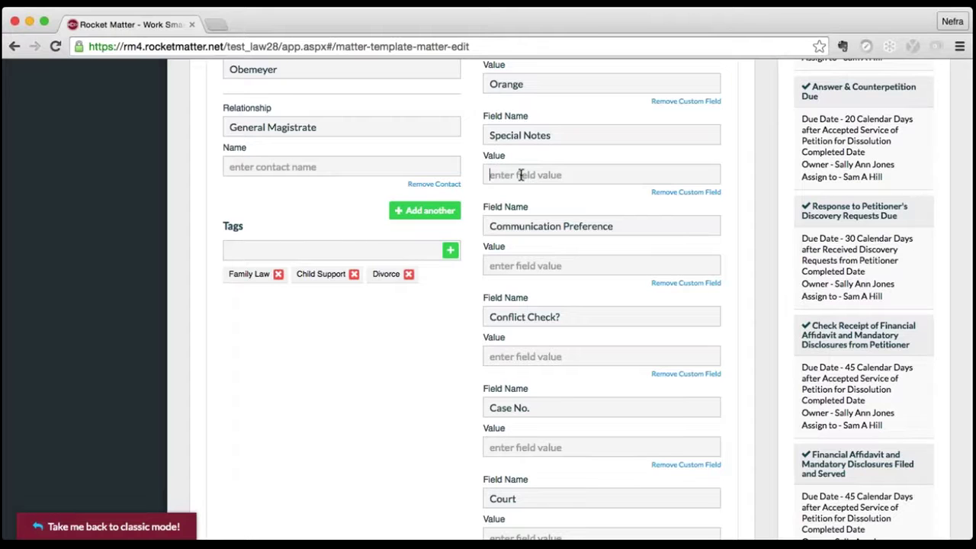
{"action": "type", "text": "His dayughter has "}
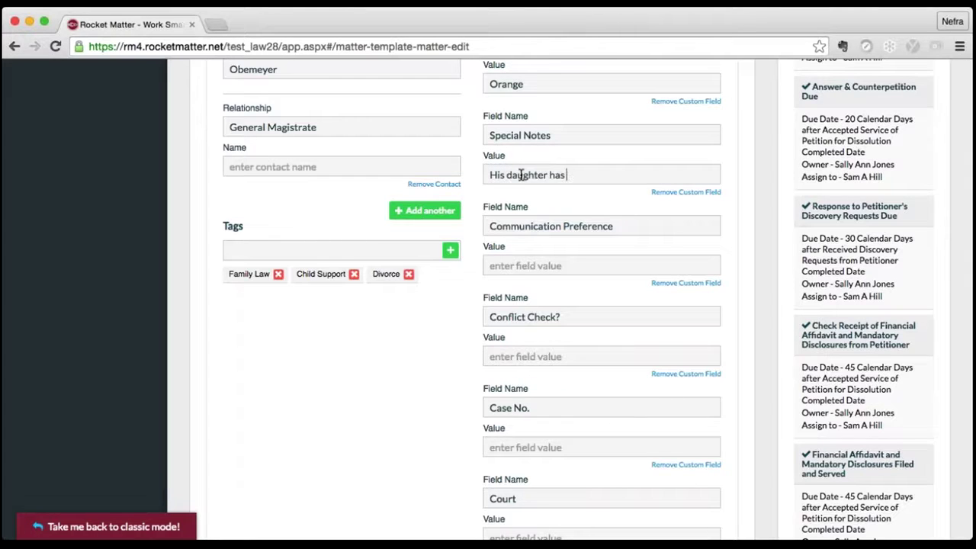
{"action": "type", "text": "special needs"}
{"action": "scroll", "coordinate": [598, 299], "scroll_direction": "down", "scroll_amount": 2}
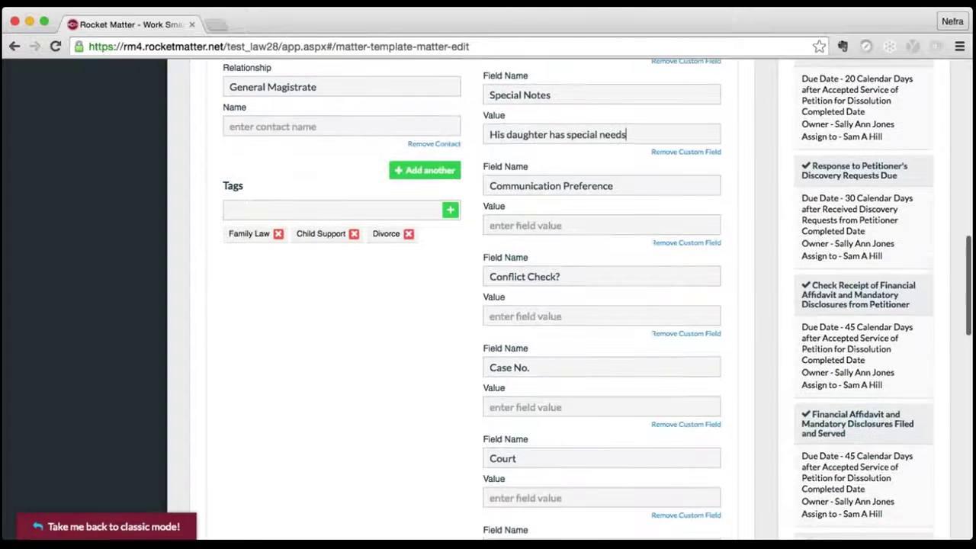
{"action": "left_click", "coordinate": [525, 208]}
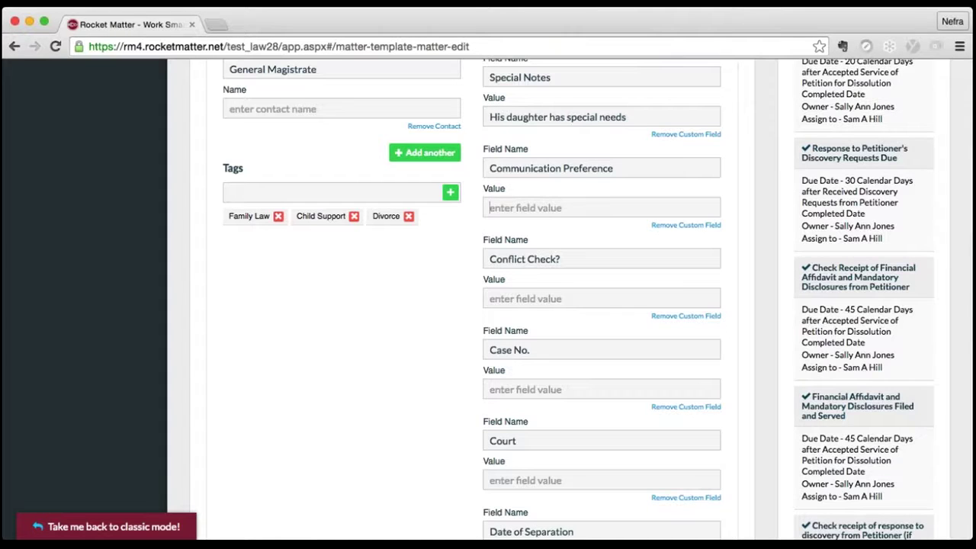
{"action": "type", "text": "Email first, then call w"}
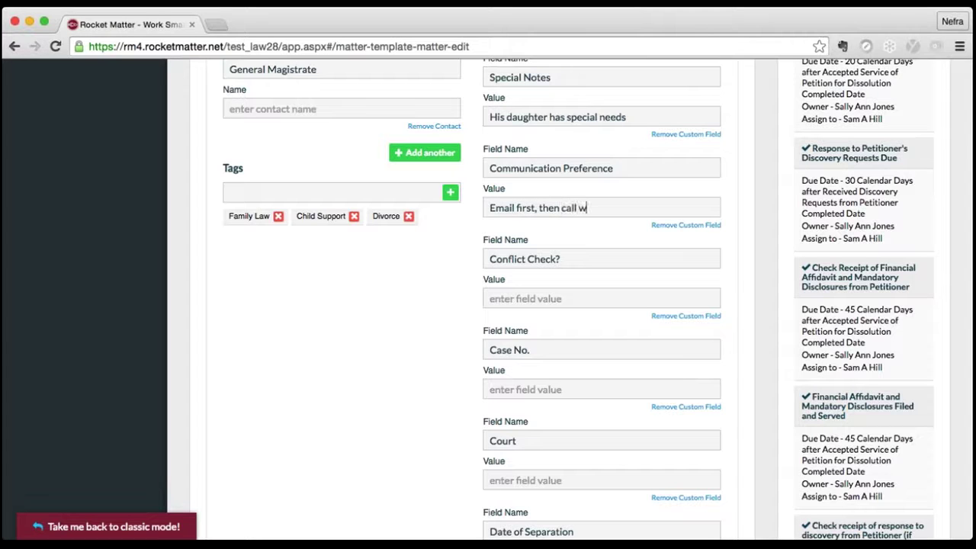
{"action": "type", "text": "ithin 24 hrsours"}
- Answer Conflict Check with Yes and set the court to Orange County Court System
{"action": "scroll", "coordinate": [581, 237], "scroll_direction": "down", "scroll_amount": 2}
{"action": "left_click", "coordinate": [577, 225]}
{"action": "type", "text": "Yes"}
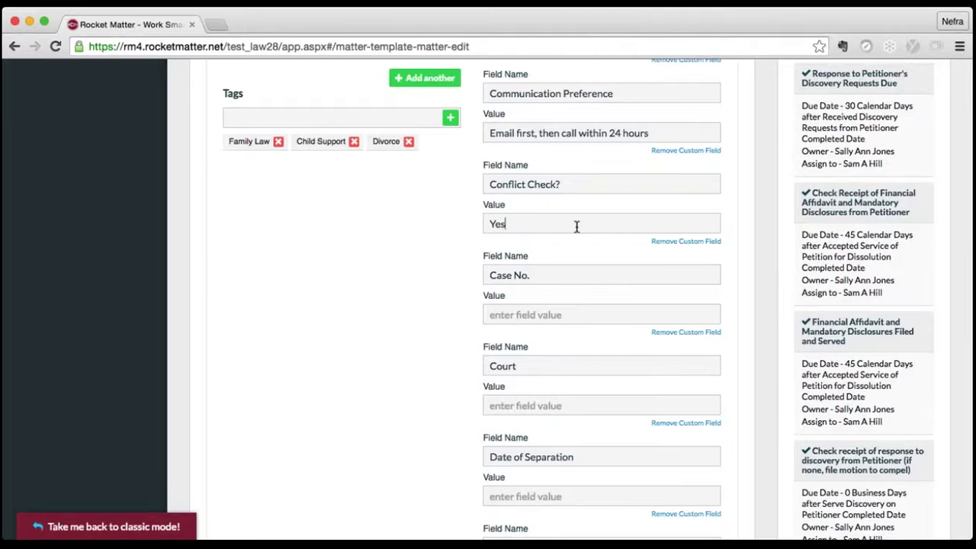
{"action": "scroll", "coordinate": [549, 252], "scroll_direction": "down", "scroll_amount": 4}
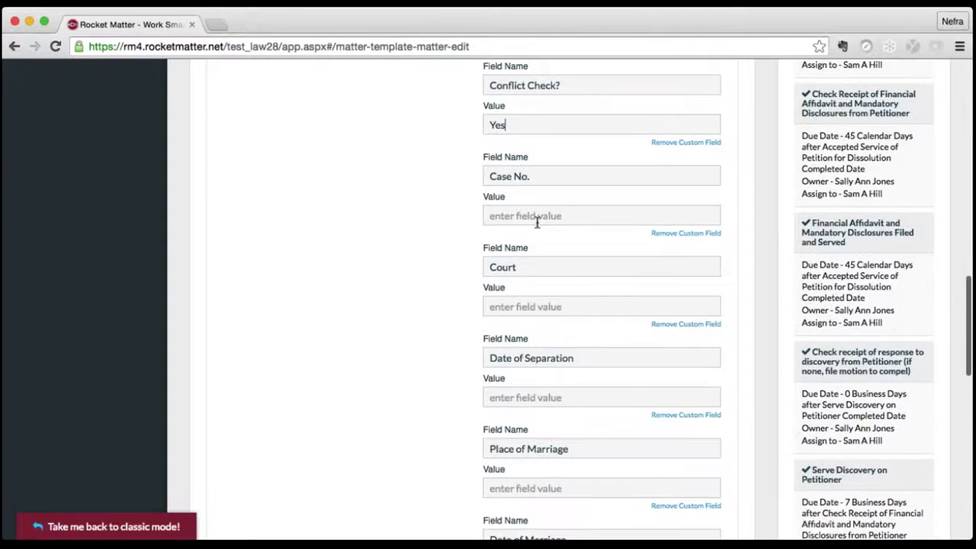
{"action": "scroll", "coordinate": [536, 222], "scroll_direction": "down", "scroll_amount": 3}
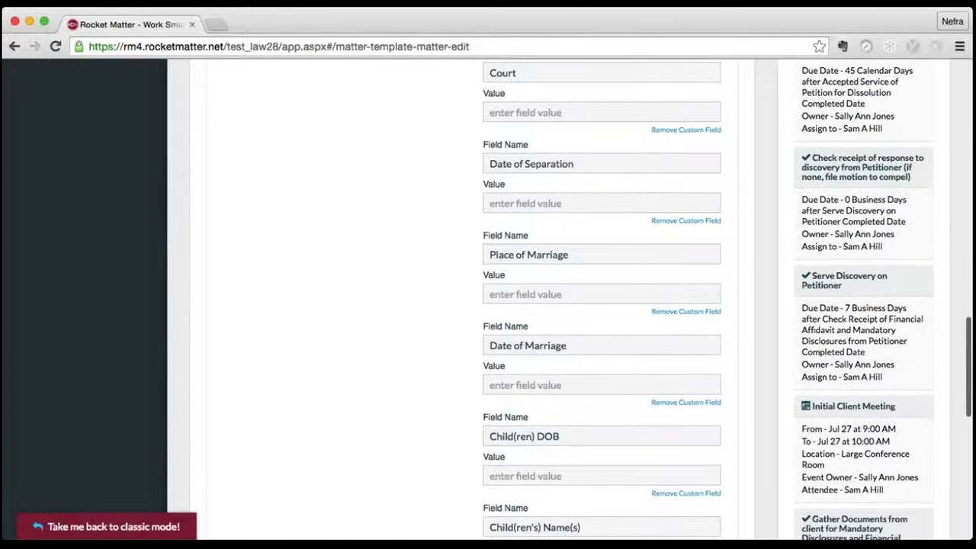
{"action": "type", "text": "Orange "}
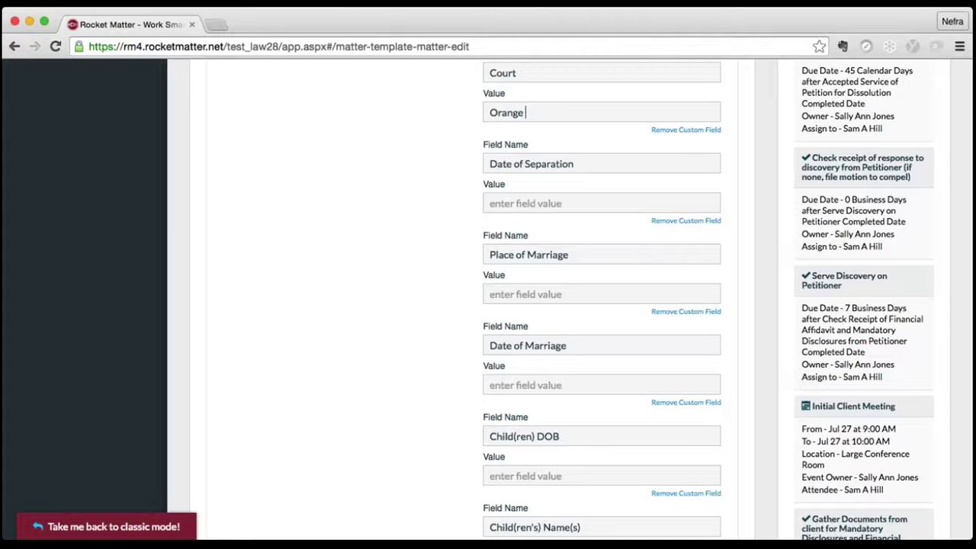
{"action": "type", "text": "County Court Sy"}
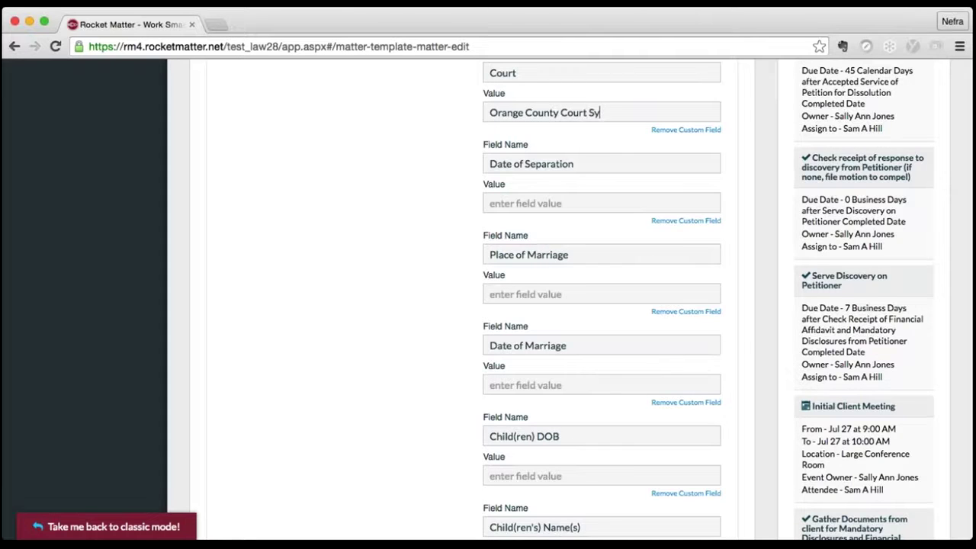
{"action": "type", "text": "stem"}
- Enter separation date July 4, 2016, marriage place Miami and marriage date July 4, 2012
{"action": "left_click", "coordinate": [496, 203]}
{"action": "type", "text": "July"}
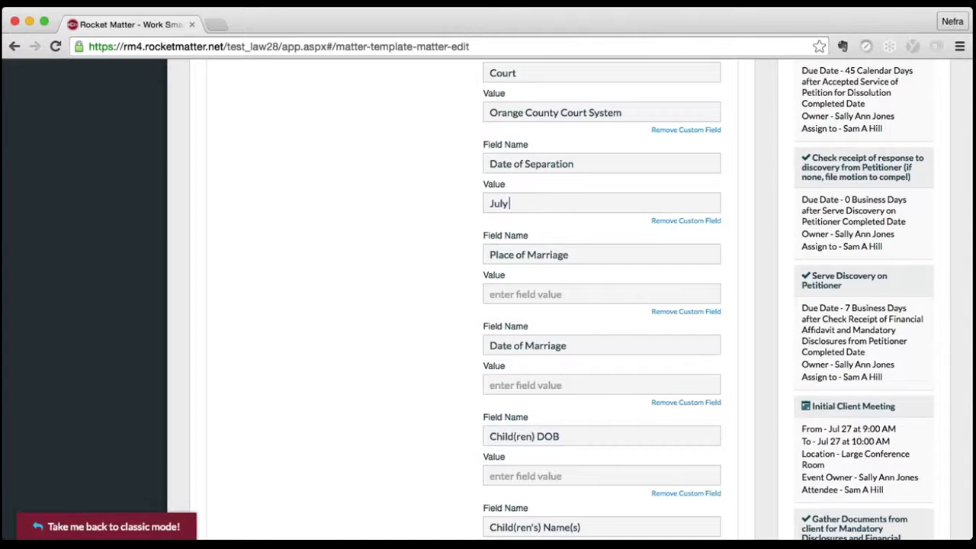
{"action": "type", "text": " 4, 2016"}
{"action": "left_click", "coordinate": [546, 294]}
{"action": "type", "text": "Miami"}
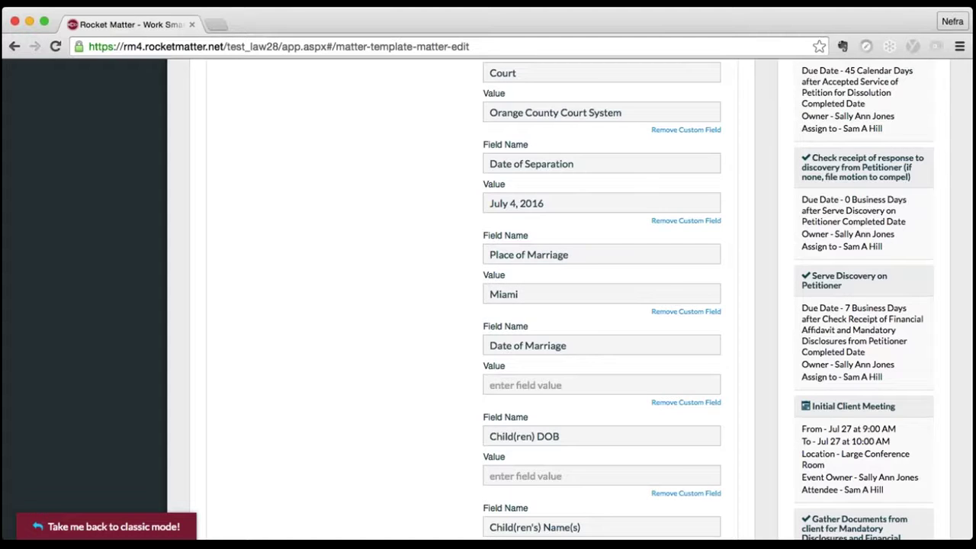
{"action": "scroll", "coordinate": [544, 355], "scroll_direction": "down", "scroll_amount": 2}
{"action": "left_click", "coordinate": [538, 331]}
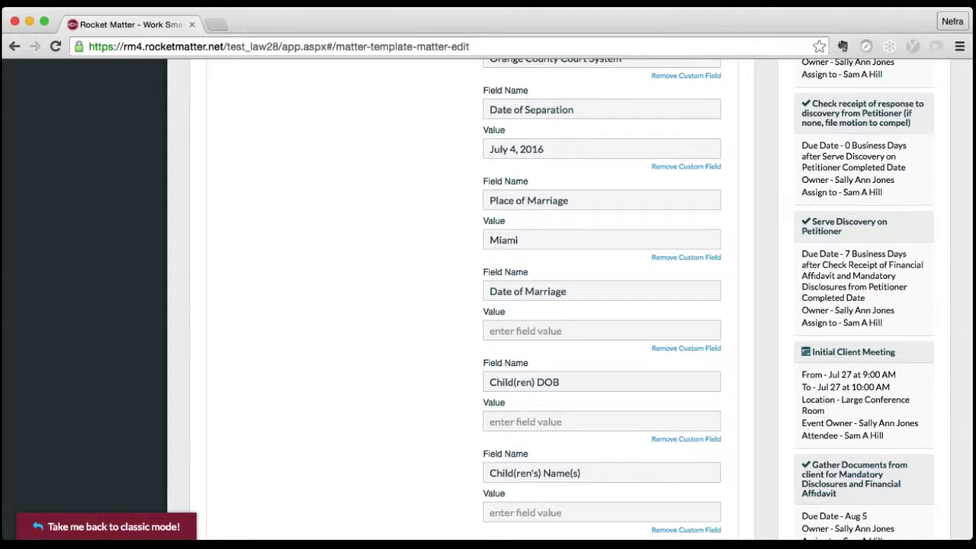
{"action": "type", "text": "July 4, 2012"}
{"action": "scroll", "coordinate": [488, 305], "scroll_direction": "down", "scroll_amount": 2}
- Enter child's birth date April 1, 2013, the child's name, one child, and save the matter
{"action": "left_click", "coordinate": [526, 373]}
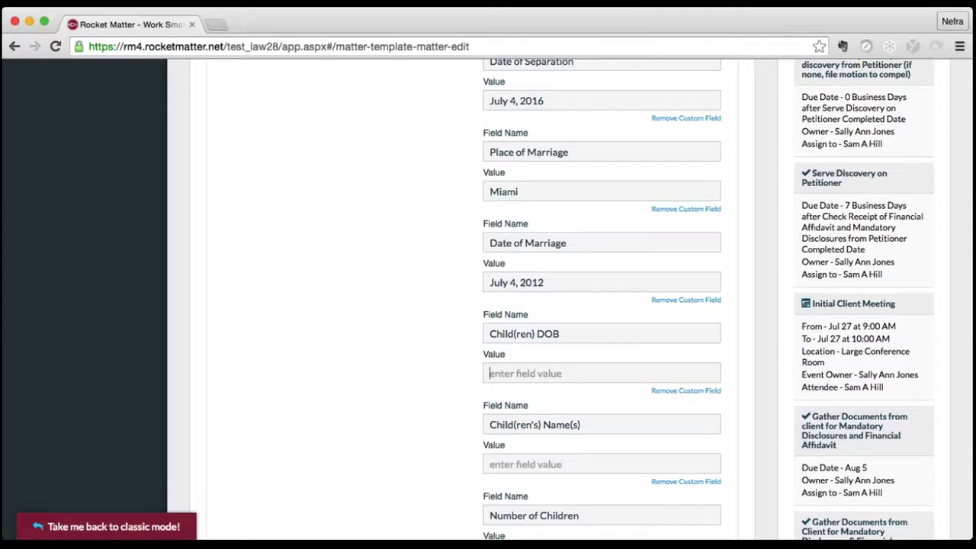
{"action": "type", "text": "April 1, 2011"}
{"action": "key", "text": "BackSpace"}
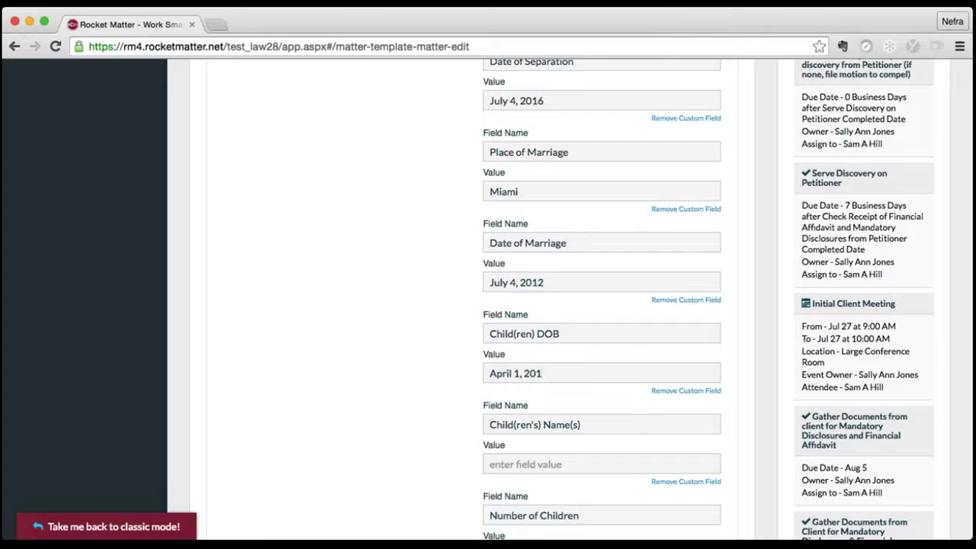
{"action": "type", "text": "3"}
{"action": "scroll", "coordinate": [488, 305], "scroll_direction": "down", "scroll_amount": 3}
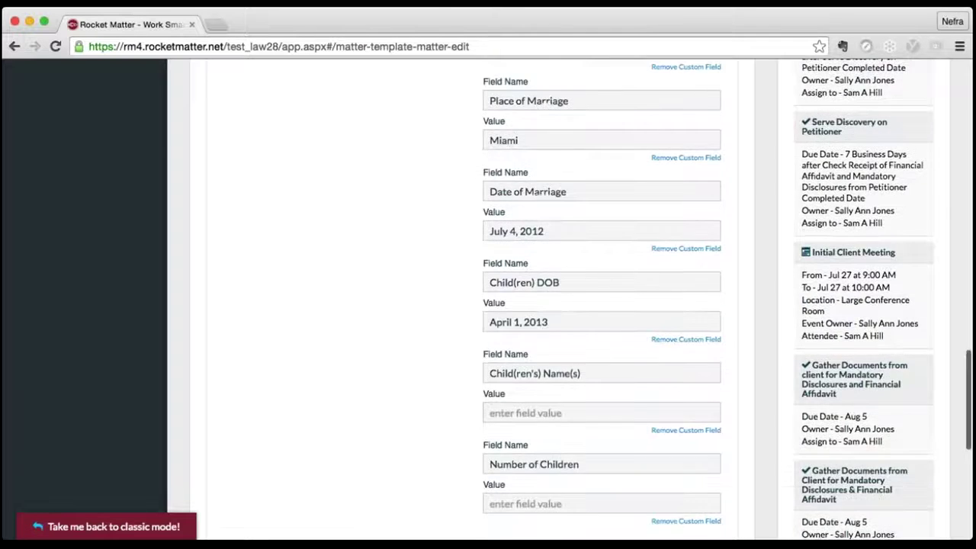
{"action": "left_click", "coordinate": [526, 366]}
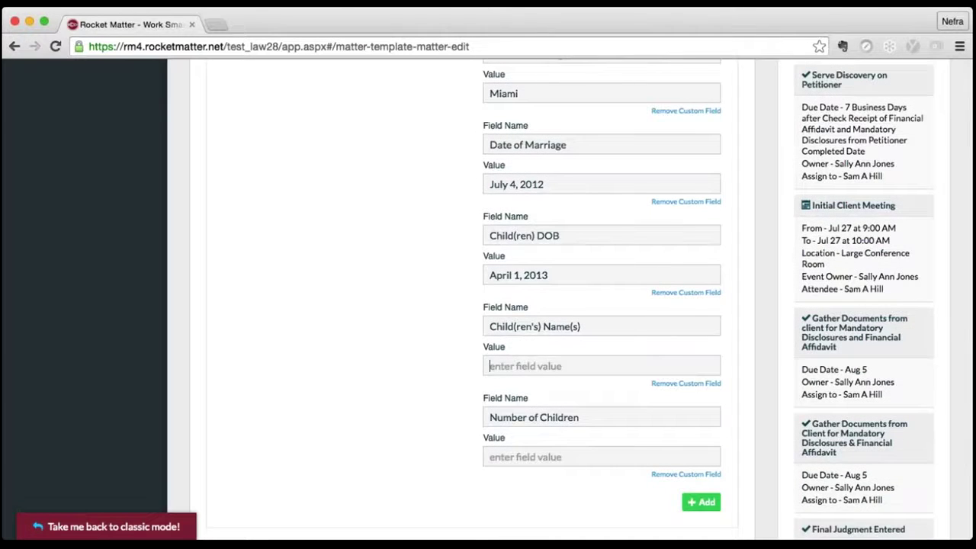
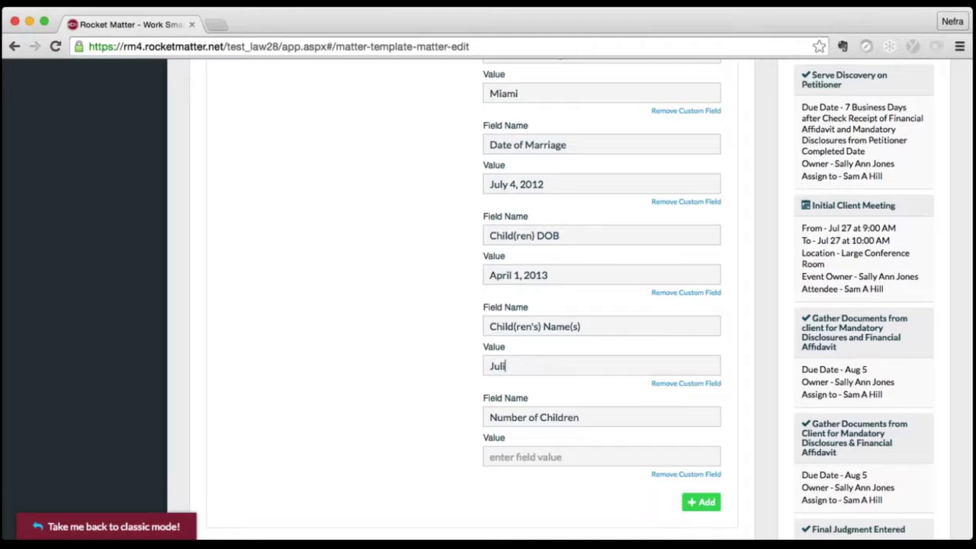
{"action": "left_click", "coordinate": [526, 457]}
{"action": "type", "text": "1"}
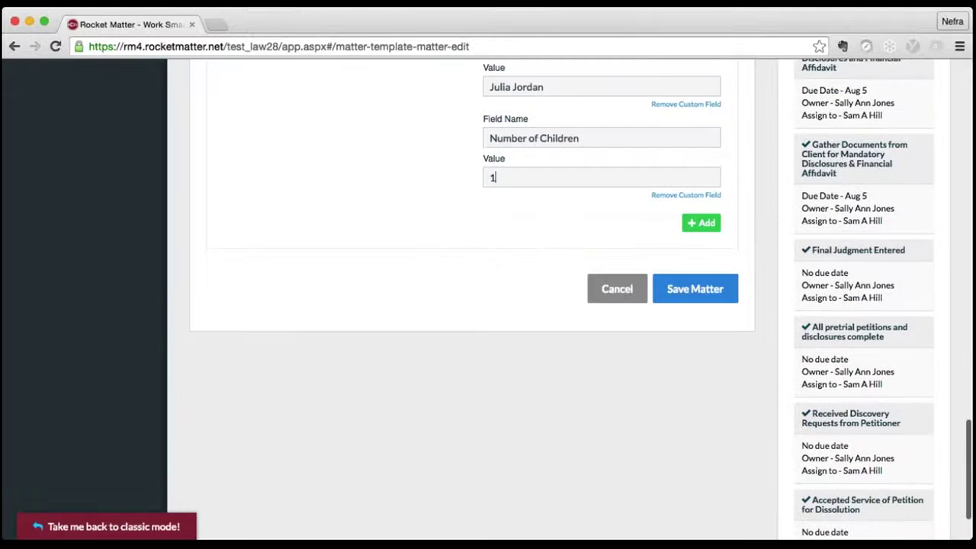
{"action": "left_click", "coordinate": [702, 295]}
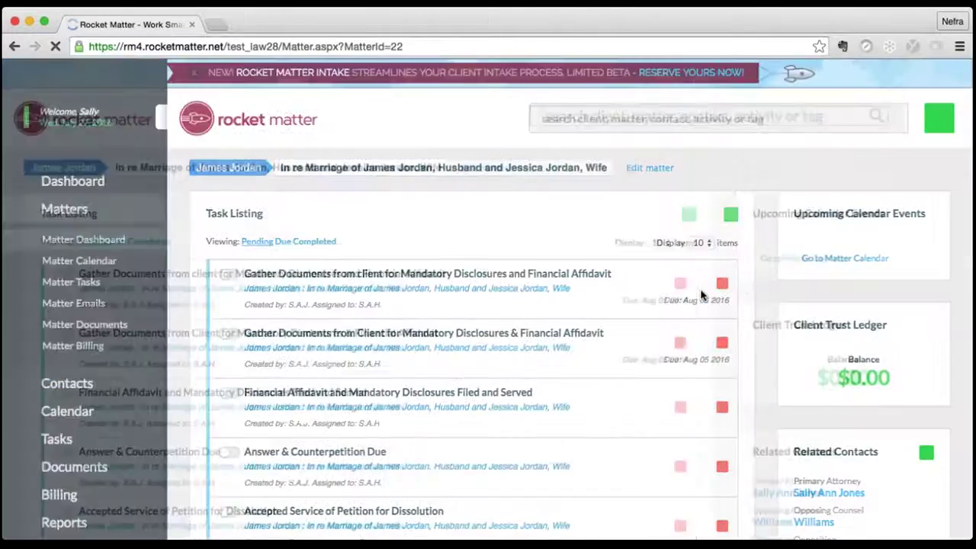
- Scroll through the matter dashboard to review the Data panel's marriage and child details
{"action": "scroll", "coordinate": [469, 217], "scroll_direction": "down", "scroll_amount": 1}
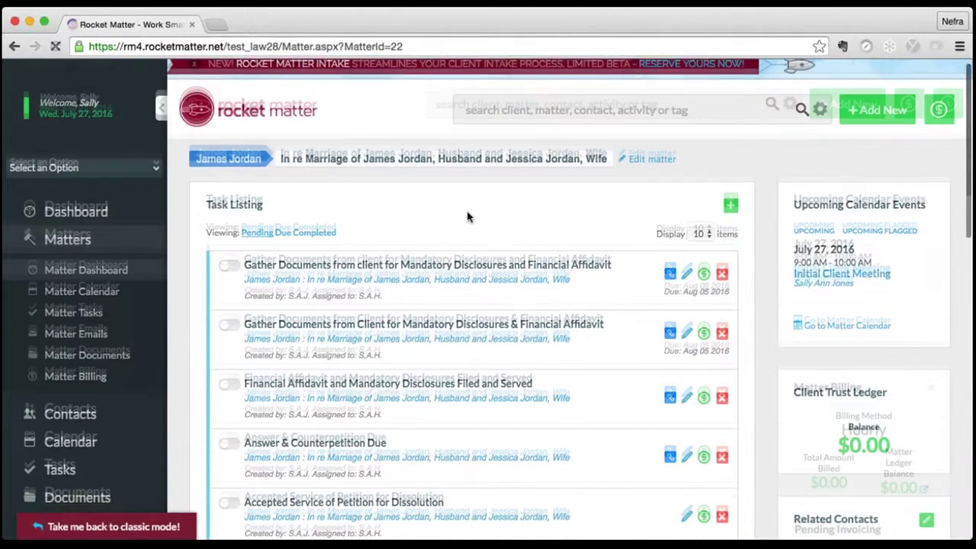
{"action": "scroll", "coordinate": [468, 217], "scroll_direction": "down", "scroll_amount": 1}
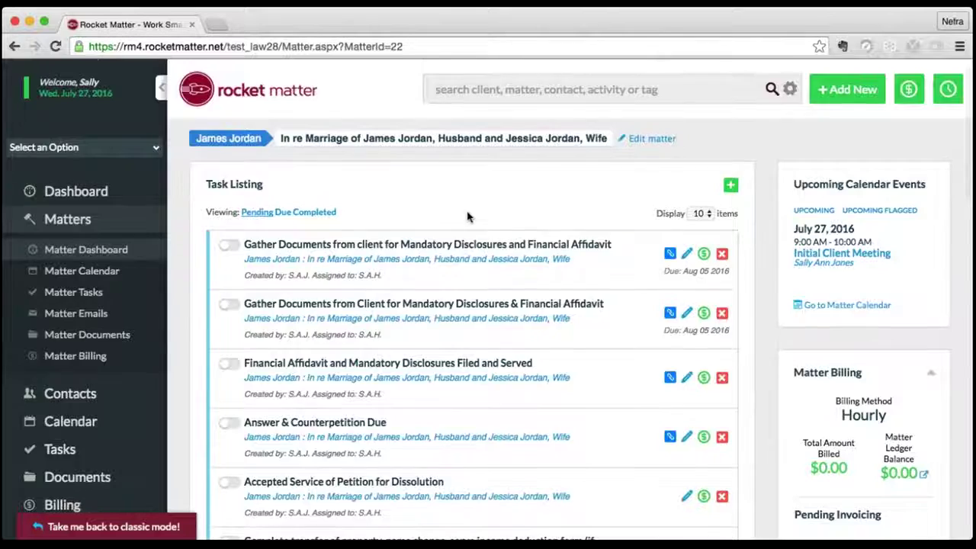
{"action": "scroll", "coordinate": [468, 217], "scroll_direction": "down", "scroll_amount": 2}
{"action": "scroll", "coordinate": [469, 217], "scroll_direction": "down", "scroll_amount": 1}
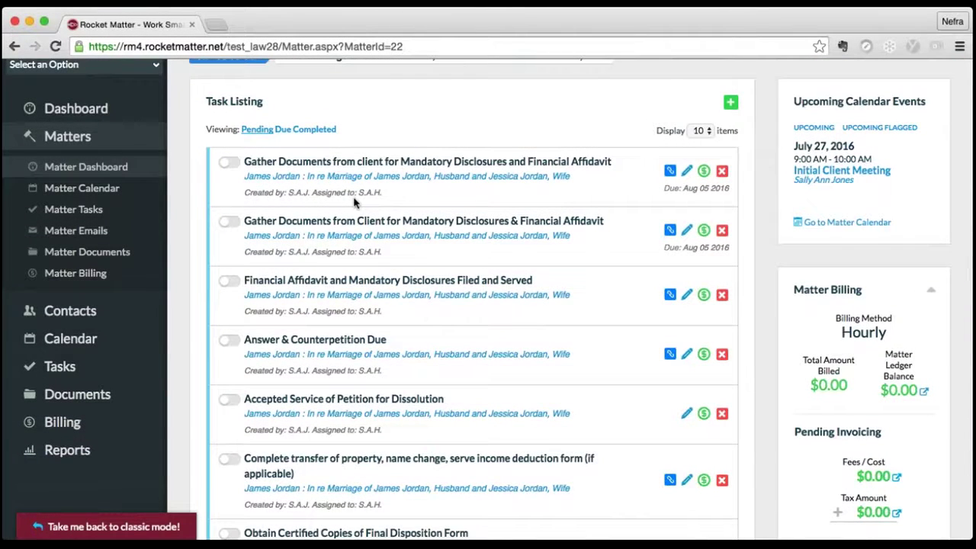
{"action": "scroll", "coordinate": [353, 201], "scroll_direction": "down", "scroll_amount": 3}
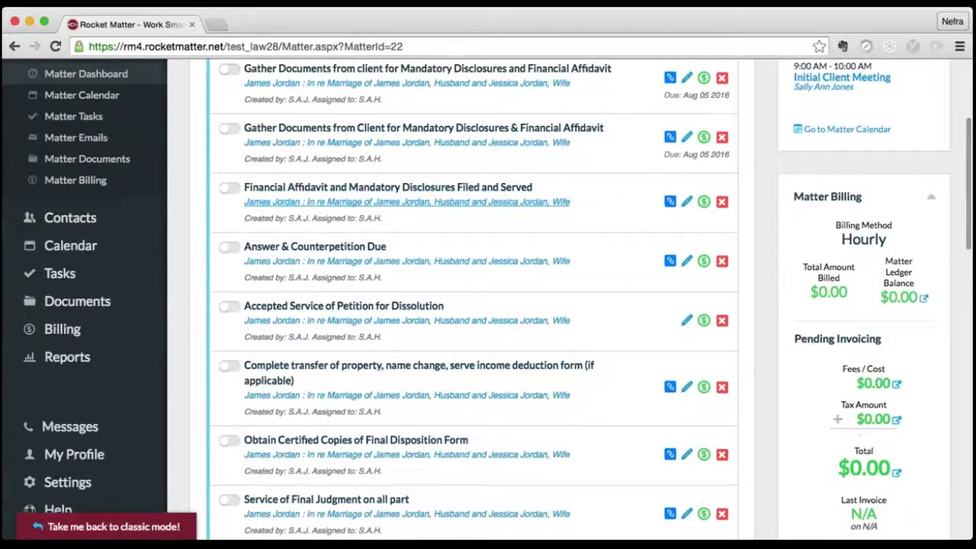
{"action": "scroll", "coordinate": [353, 202], "scroll_direction": "down", "scroll_amount": 8}
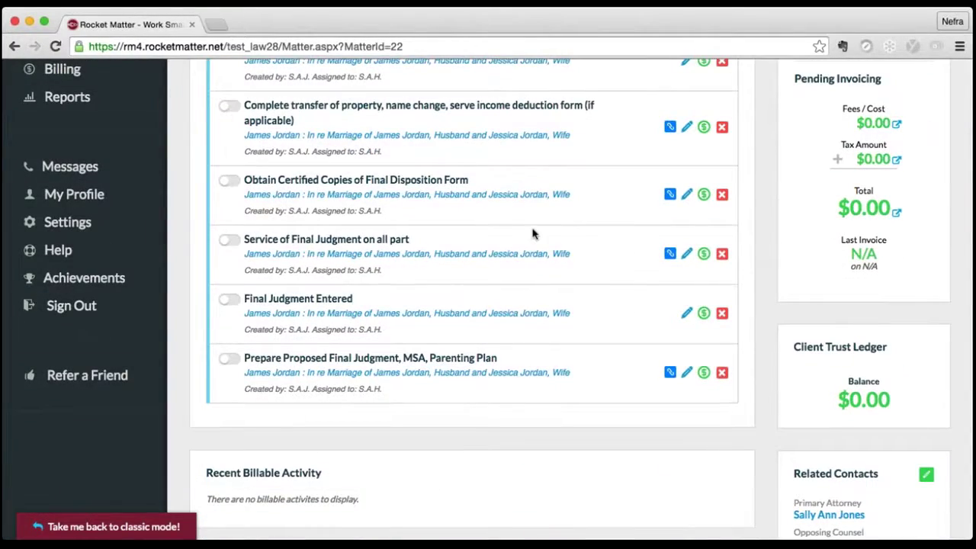
{"action": "scroll", "coordinate": [534, 233], "scroll_direction": "down", "scroll_amount": 8}
{"action": "scroll", "coordinate": [534, 234], "scroll_direction": "down", "scroll_amount": 6}
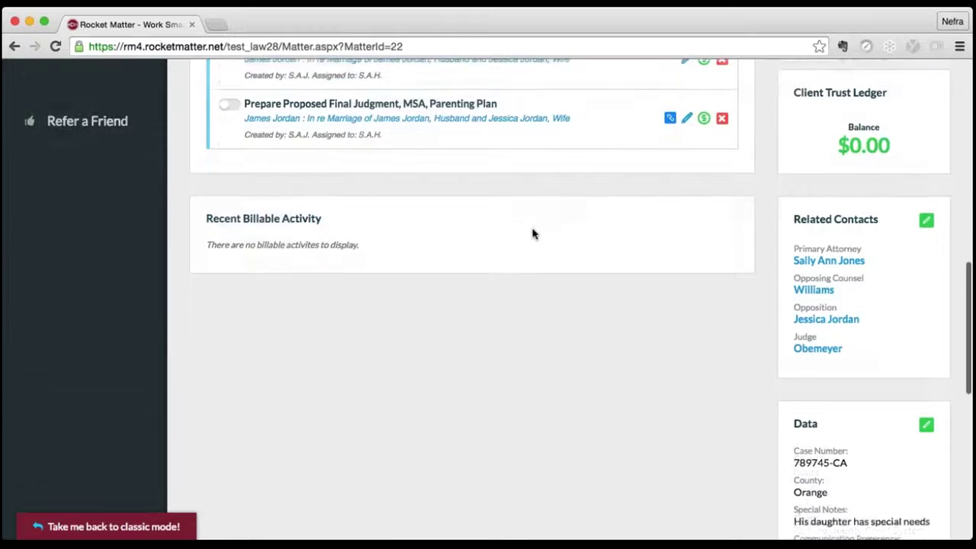
{"action": "scroll", "coordinate": [534, 233], "scroll_direction": "down", "scroll_amount": 2}
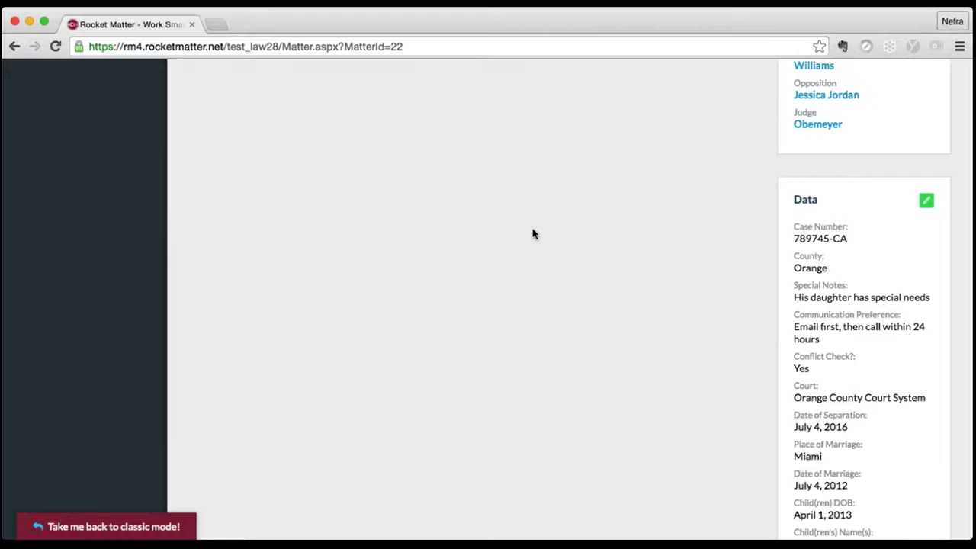
{"action": "scroll", "coordinate": [534, 233], "scroll_direction": "down", "scroll_amount": 3}
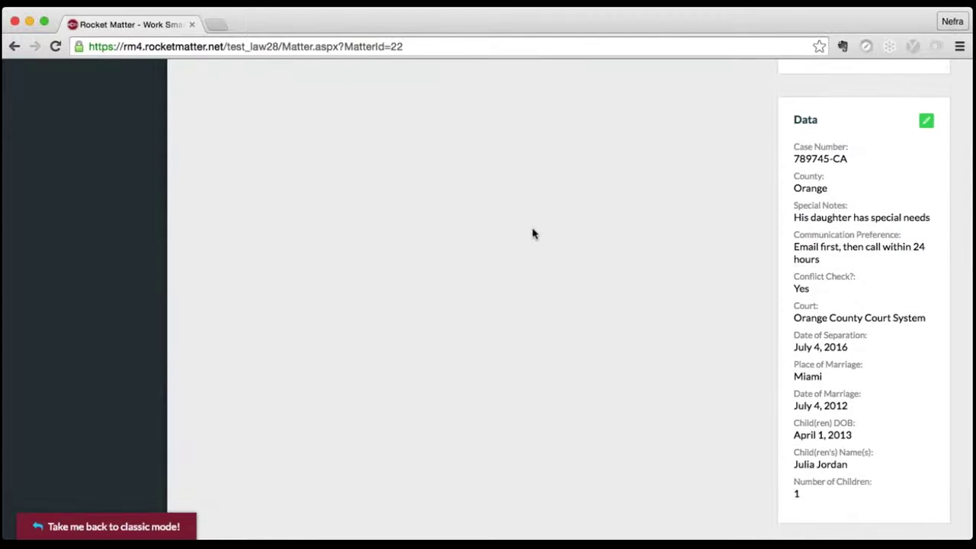
{"action": "scroll", "coordinate": [533, 233], "scroll_direction": "down", "scroll_amount": 1}
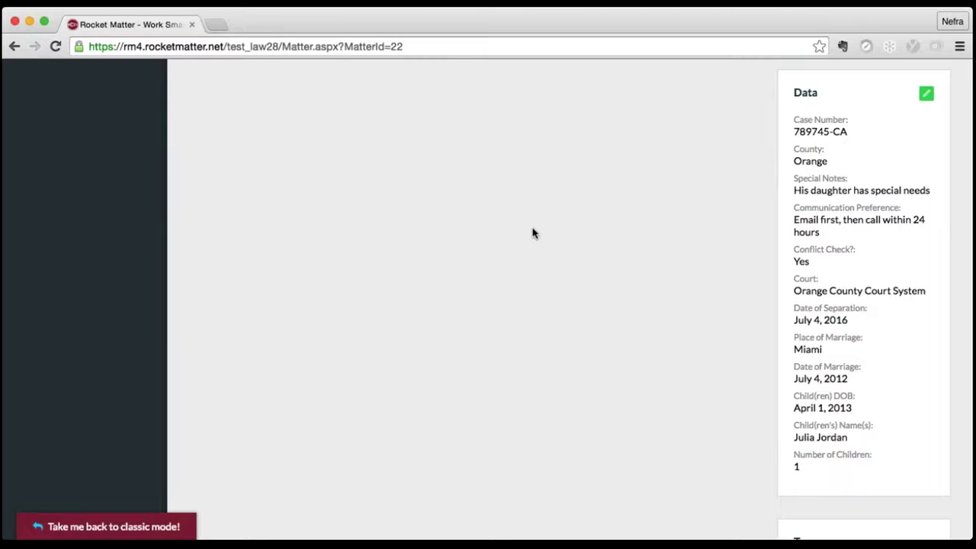
{"action": "scroll", "coordinate": [533, 233], "scroll_direction": "up", "scroll_amount": 10}
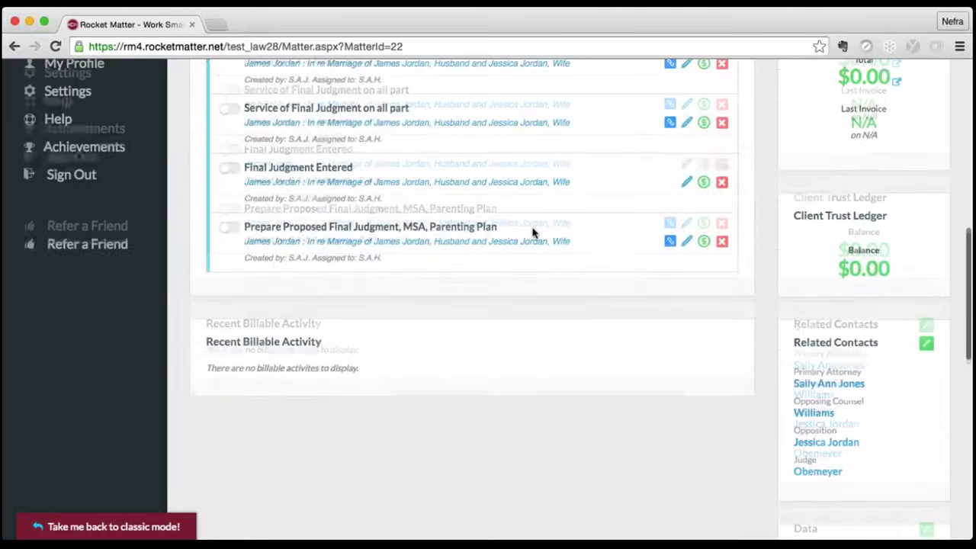
{"action": "scroll", "coordinate": [533, 234], "scroll_direction": "down", "scroll_amount": 10}
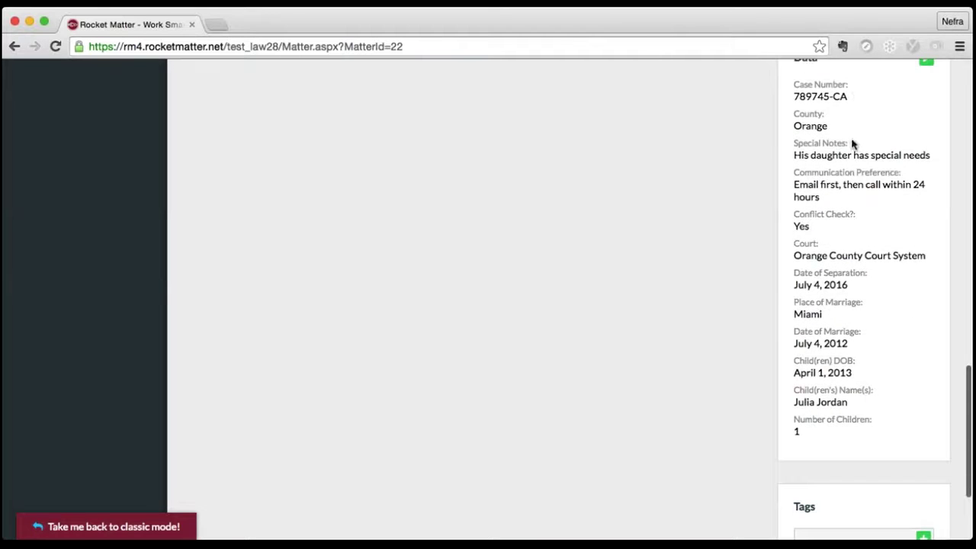
{"action": "scroll", "coordinate": [728, 281], "scroll_direction": "up", "scroll_amount": 15}
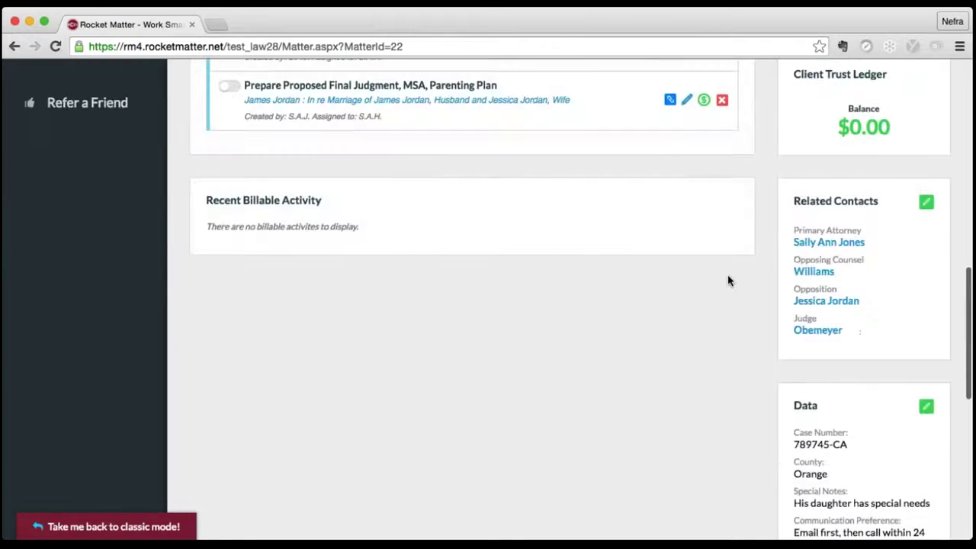
{"action": "scroll", "coordinate": [546, 257], "scroll_direction": "up", "scroll_amount": 10}
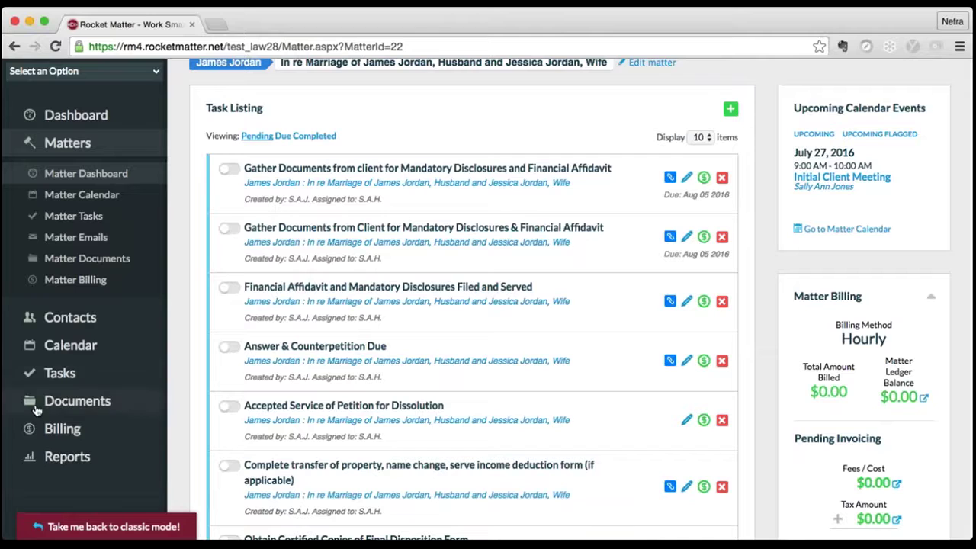
- Open the associate's user profile in Manage Users and change the title to Of Counsel
{"action": "scroll", "coordinate": [35, 411], "scroll_direction": "down", "scroll_amount": 5}
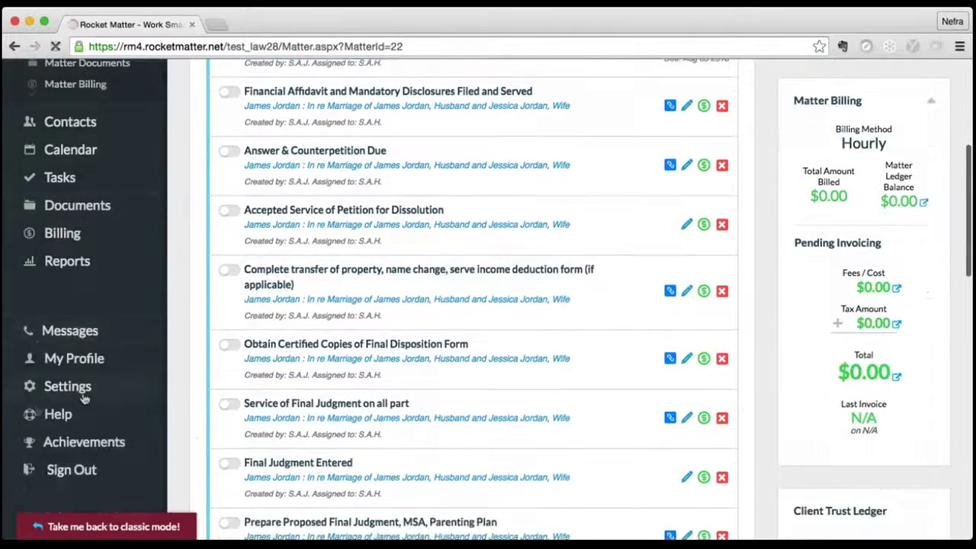
{"action": "left_click", "coordinate": [46, 383]}
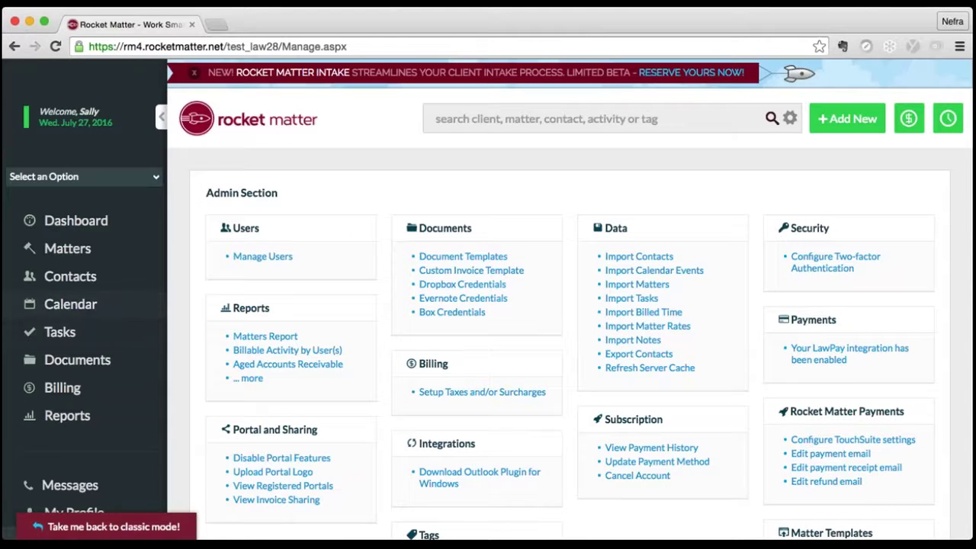
{"action": "left_click", "coordinate": [277, 258]}
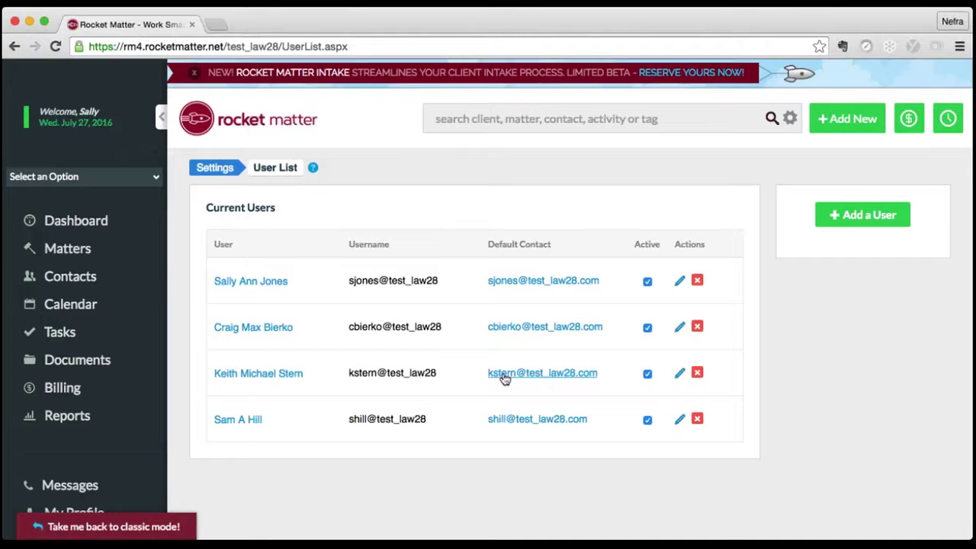
{"action": "left_click", "coordinate": [259, 374]}
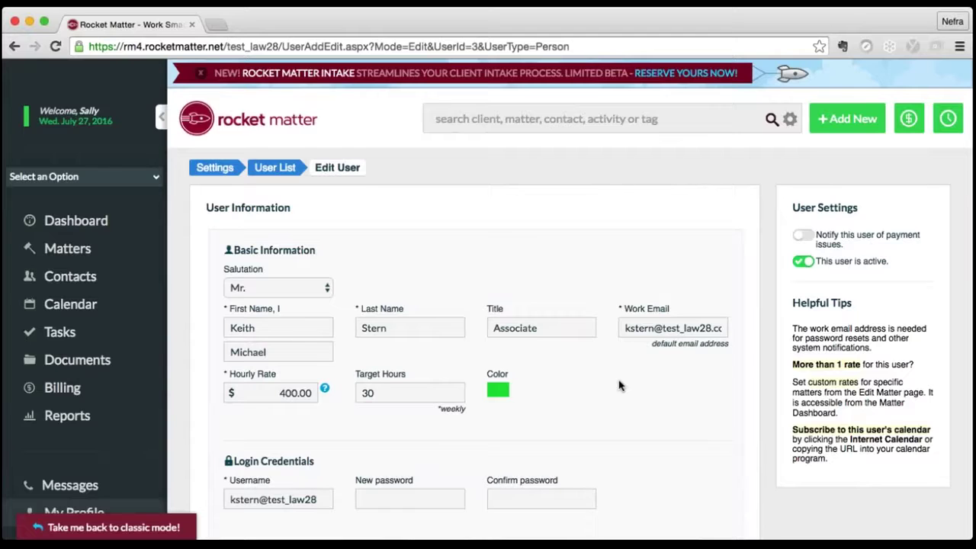
{"action": "left_click_drag", "start_coordinate": [537, 328], "coordinate": [466, 327]}
{"action": "type", "text": "Of Counsel"}
- Clear the weekly target hours, replace administrative access with Of Counsel access, and save
{"action": "scroll", "coordinate": [488, 306], "scroll_direction": "down", "scroll_amount": 2}
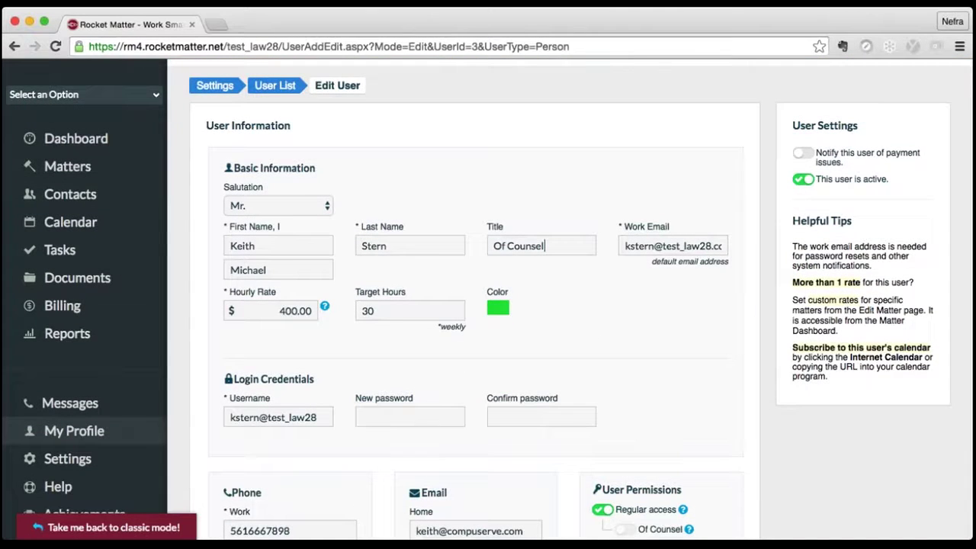
{"action": "left_click_drag", "start_coordinate": [378, 311], "coordinate": [350, 310]}
{"action": "key", "text": "BackSpace"}
{"action": "scroll", "coordinate": [488, 305], "scroll_direction": "down", "scroll_amount": 6}
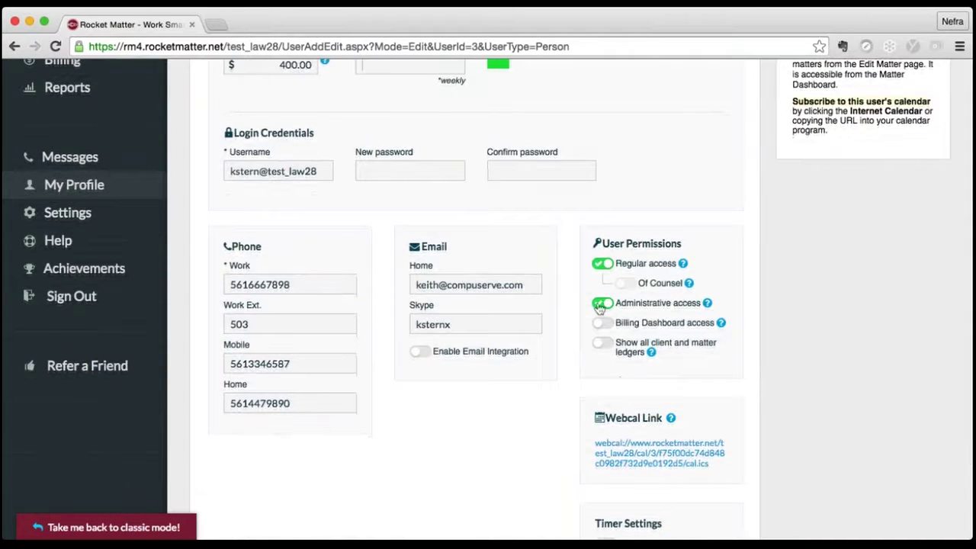
{"action": "left_click", "coordinate": [600, 305]}
{"action": "left_click", "coordinate": [628, 287]}
{"action": "scroll", "coordinate": [630, 291], "scroll_direction": "down", "scroll_amount": 4}
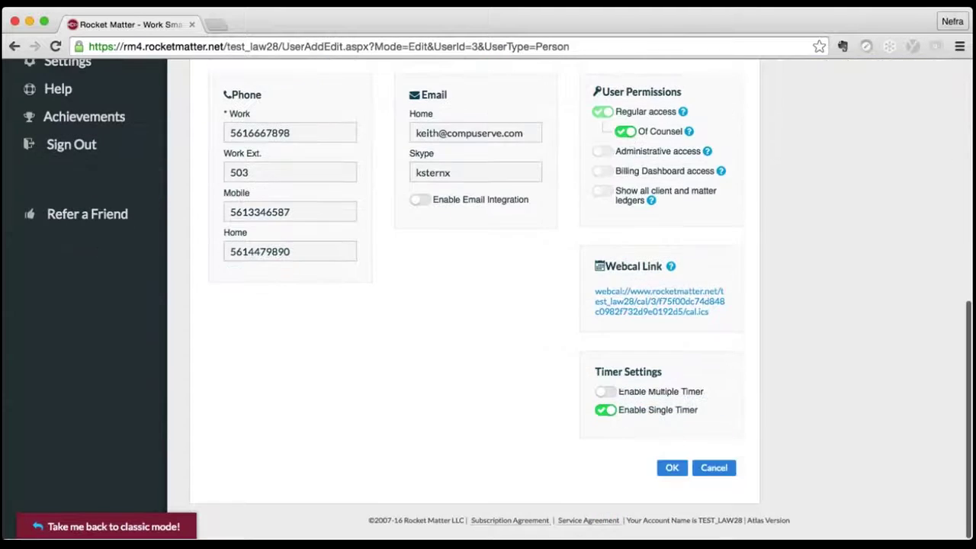
{"action": "left_click", "coordinate": [672, 469]}
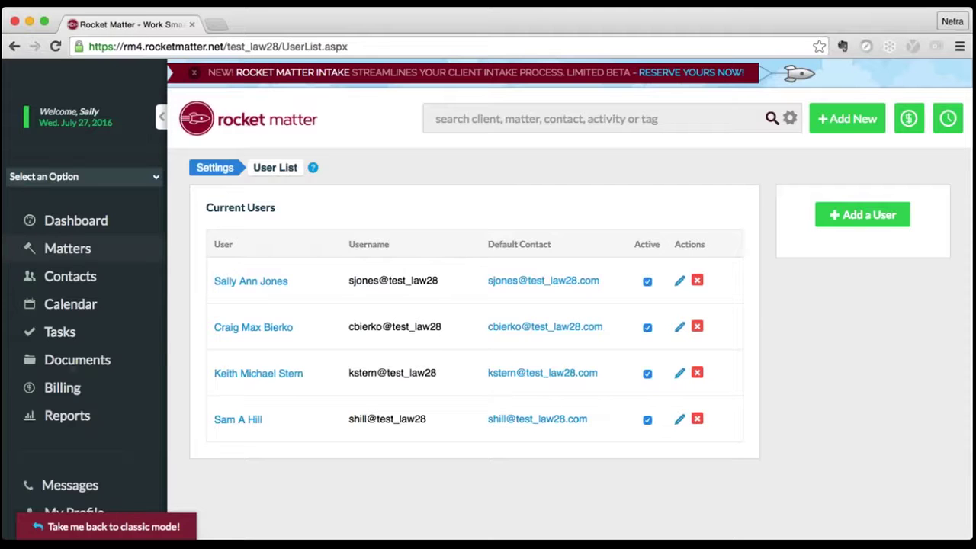
- Show the firm-wide Documents list with all client-matter folders
{"action": "left_click", "coordinate": [74, 362]}
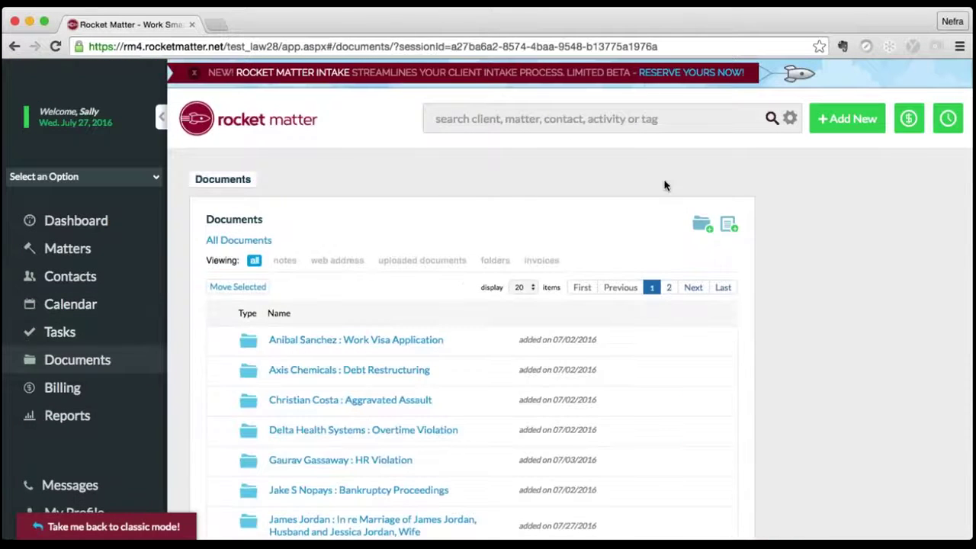
- Search by the client's first name and open the In re Marriage divorce matter
{"action": "left_click", "coordinate": [519, 122]}
{"action": "type", "text": "james"}
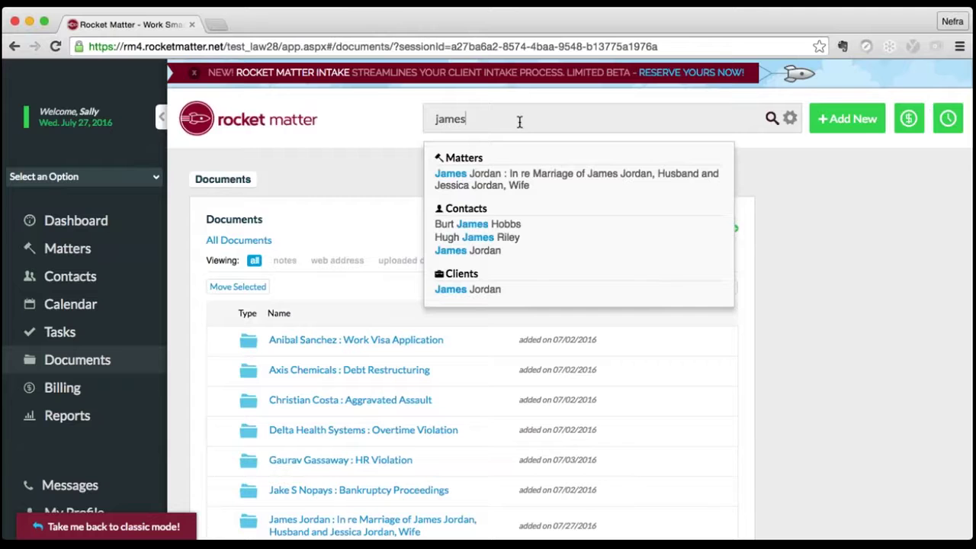
{"action": "key", "text": "Down"}
{"action": "key", "text": "Return"}
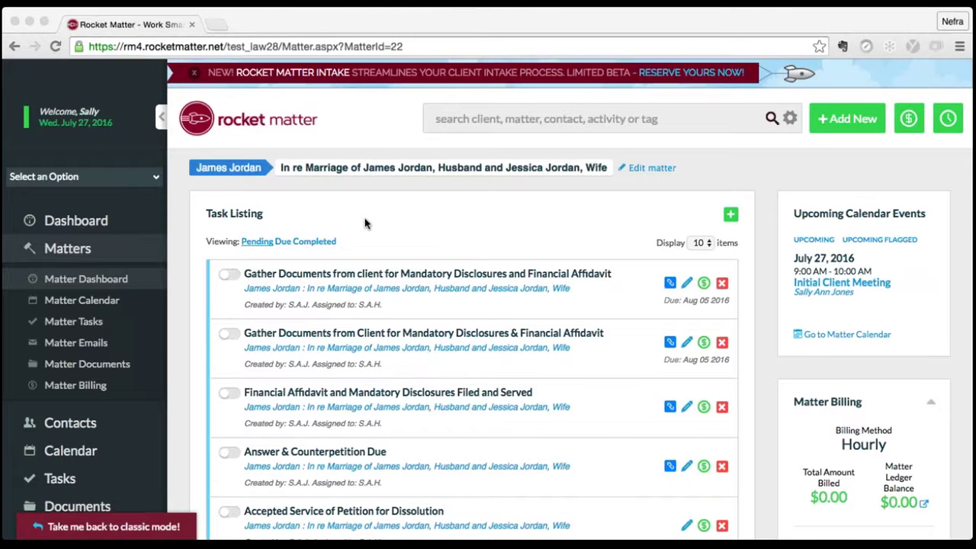
{"action": "scroll", "coordinate": [364, 222], "scroll_direction": "down", "scroll_amount": 2}
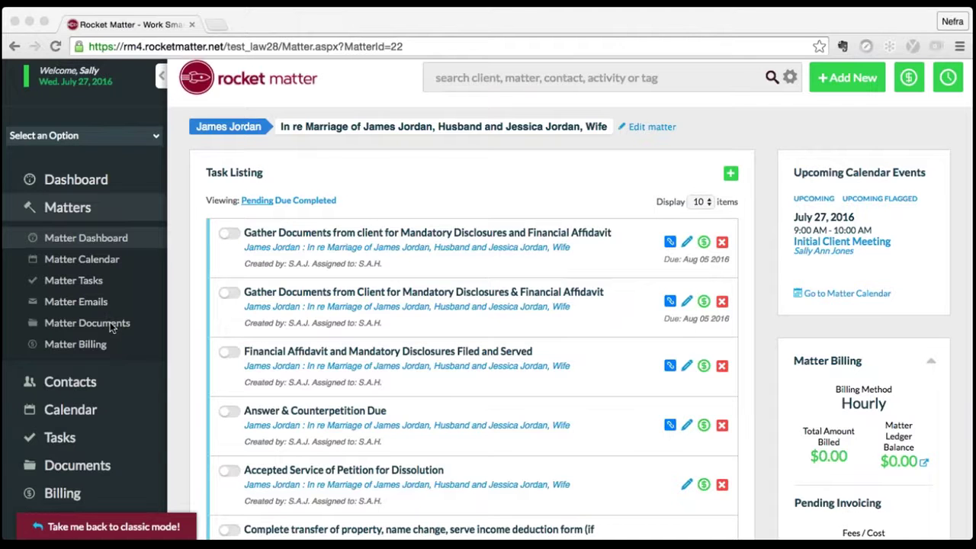
- Create a folder named 'Financial Affidavit Preparation and Support' in the matter's documents
{"action": "left_click", "coordinate": [110, 322]}
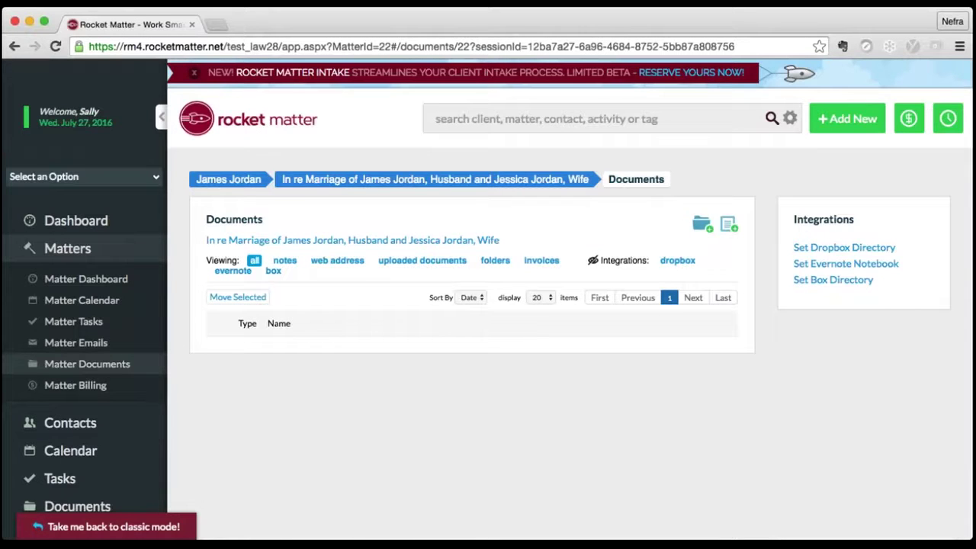
{"action": "left_click", "coordinate": [702, 223]}
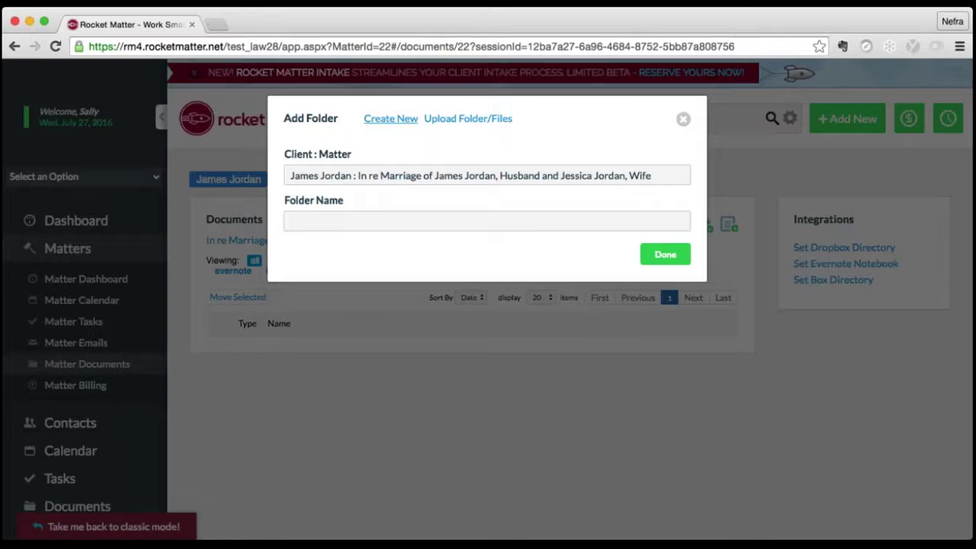
{"action": "type", "text": "Financial Affidavit"}
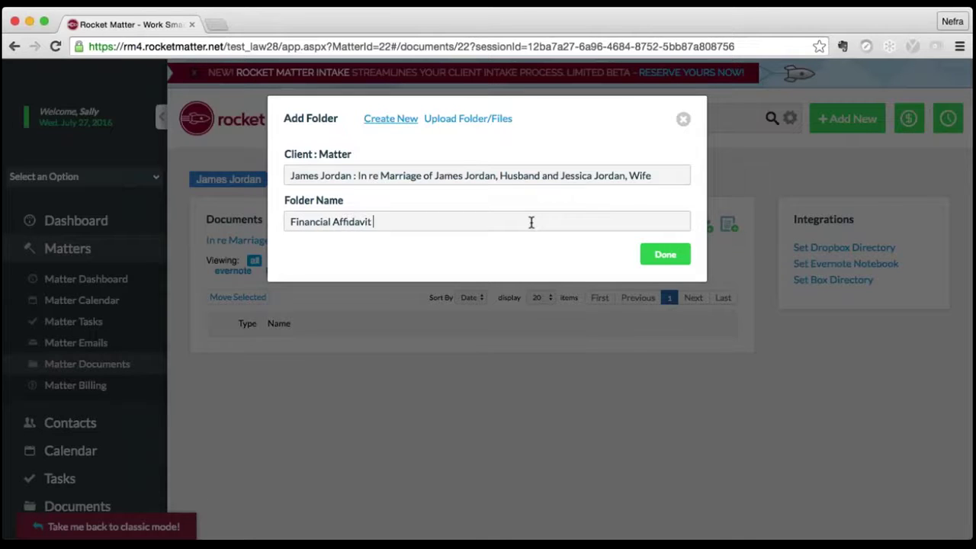
{"action": "type", "text": " Preparation and SUp"}
{"action": "key", "text": "BackSpace"}
{"action": "key", "text": "BackSpace"}
{"action": "type", "text": "uppo"}
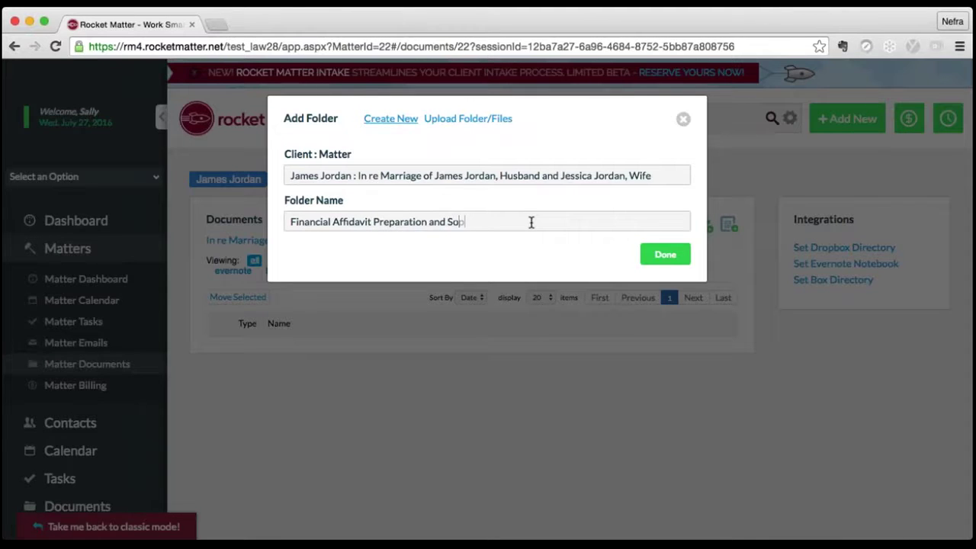
{"action": "type", "text": "rt"}
{"action": "left_click", "coordinate": [665, 254]}
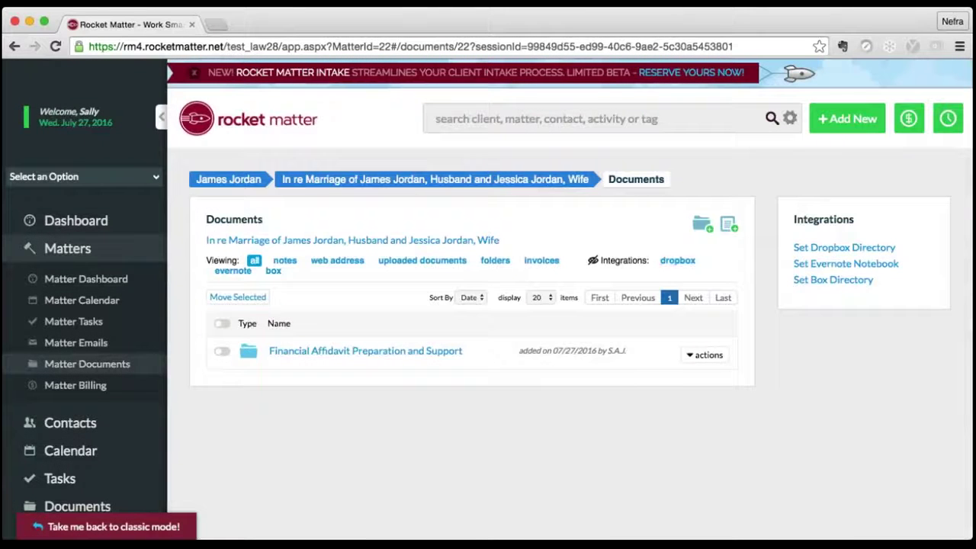
- Open the Financial Affidavit Preparation and Support folder and bring up Add New File
{"action": "left_click", "coordinate": [414, 352]}
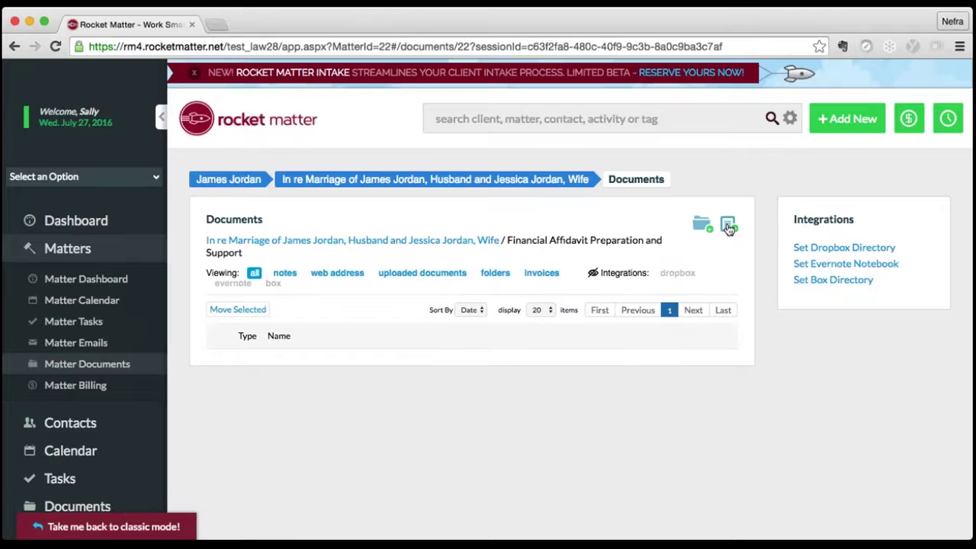
{"action": "left_click", "coordinate": [728, 226]}
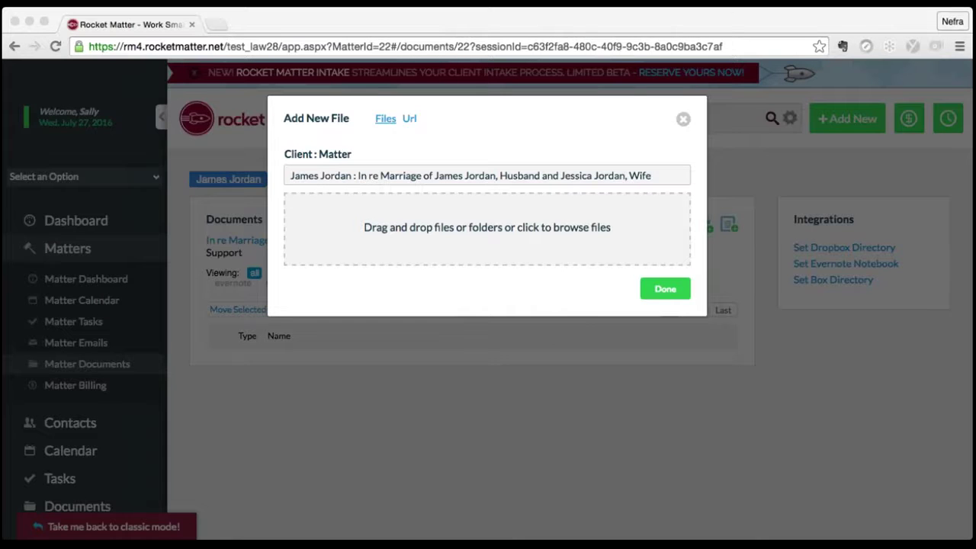
- Upload the Cert of Compliance, six paystubs and 2013–2014 tax returns into the folder
{"action": "left_click_drag", "start_coordinate": [280, 214], "coordinate": [512, 227]}
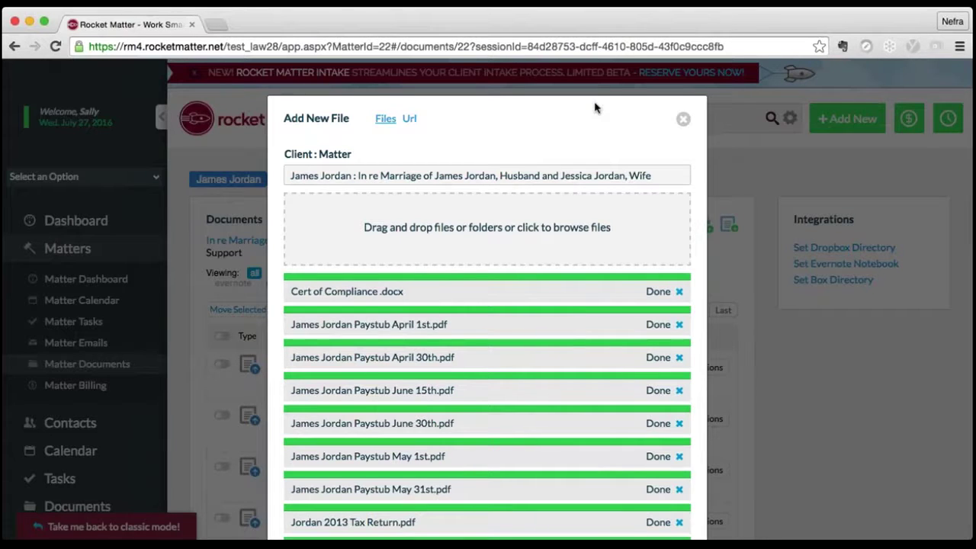
{"action": "left_click", "coordinate": [684, 120]}
- Look over the uploaded files, then go to the client's Contact Details page
{"action": "scroll", "coordinate": [489, 305], "scroll_direction": "down", "scroll_amount": 3}
{"action": "scroll", "coordinate": [488, 305], "scroll_direction": "down", "scroll_amount": 5}
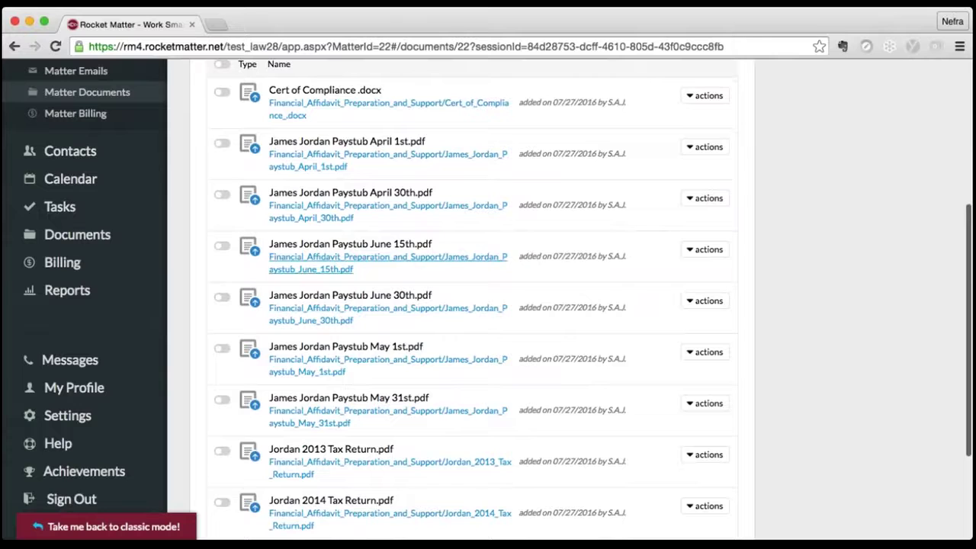
{"action": "scroll", "coordinate": [417, 337], "scroll_direction": "down", "scroll_amount": 2}
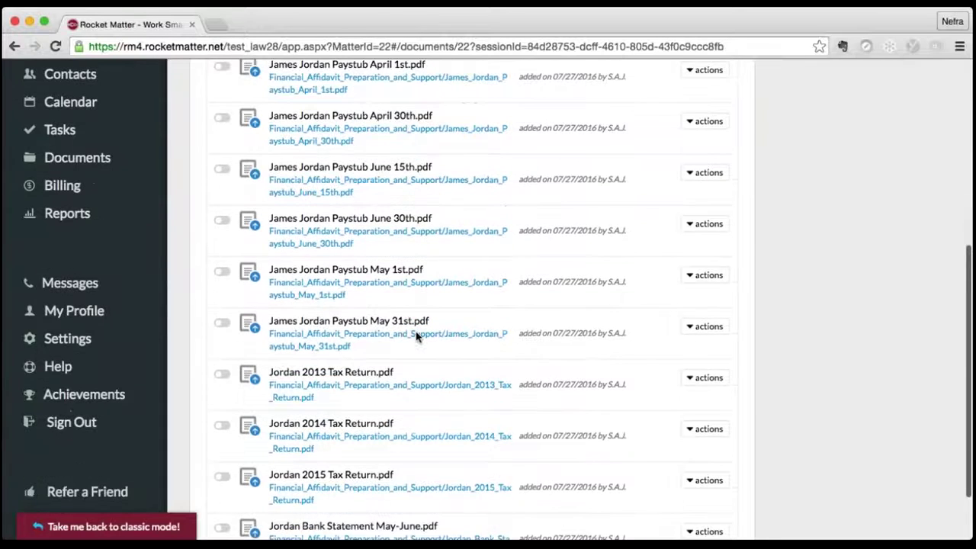
{"action": "scroll", "coordinate": [417, 337], "scroll_direction": "down", "scroll_amount": 2}
{"action": "scroll", "coordinate": [417, 336], "scroll_direction": "up", "scroll_amount": 8}
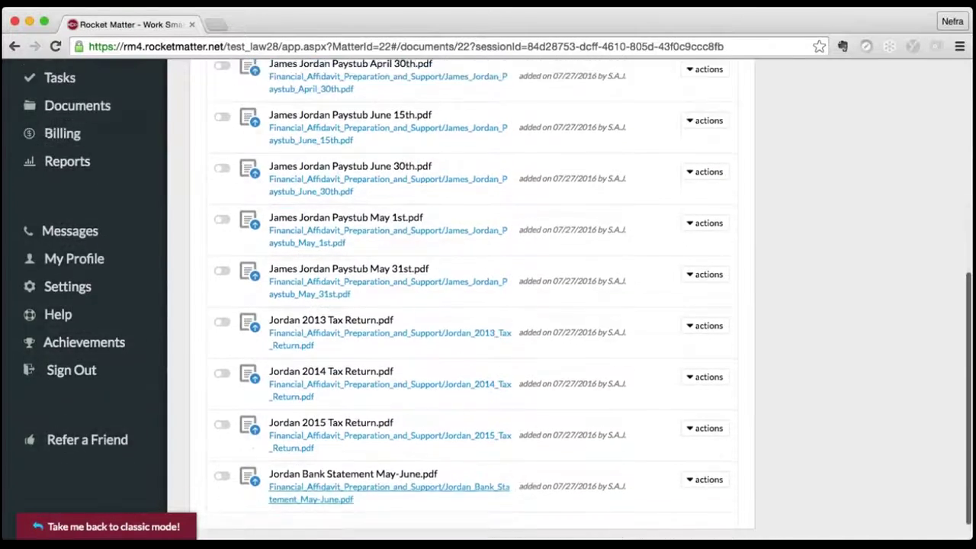
{"action": "scroll", "coordinate": [473, 305], "scroll_direction": "up", "scroll_amount": 3}
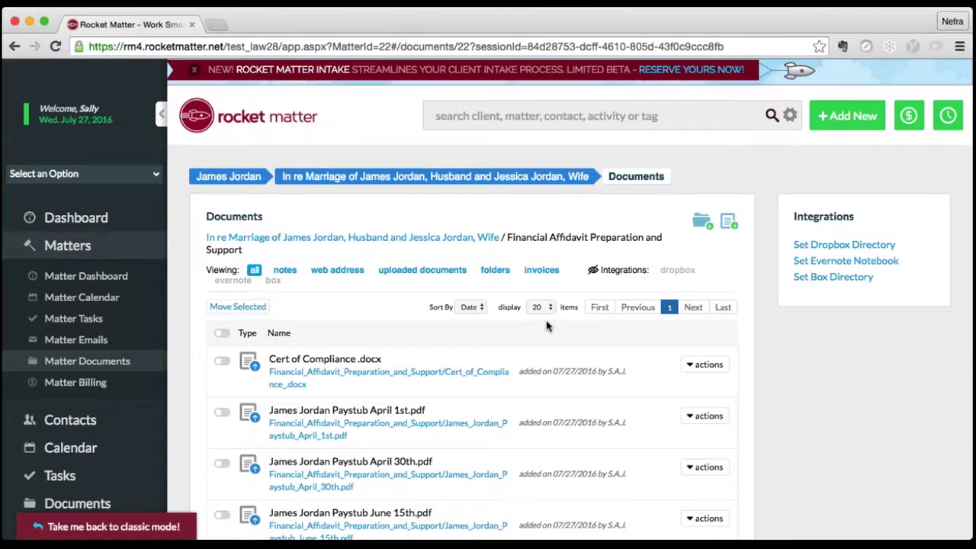
{"action": "left_click", "coordinate": [228, 176]}
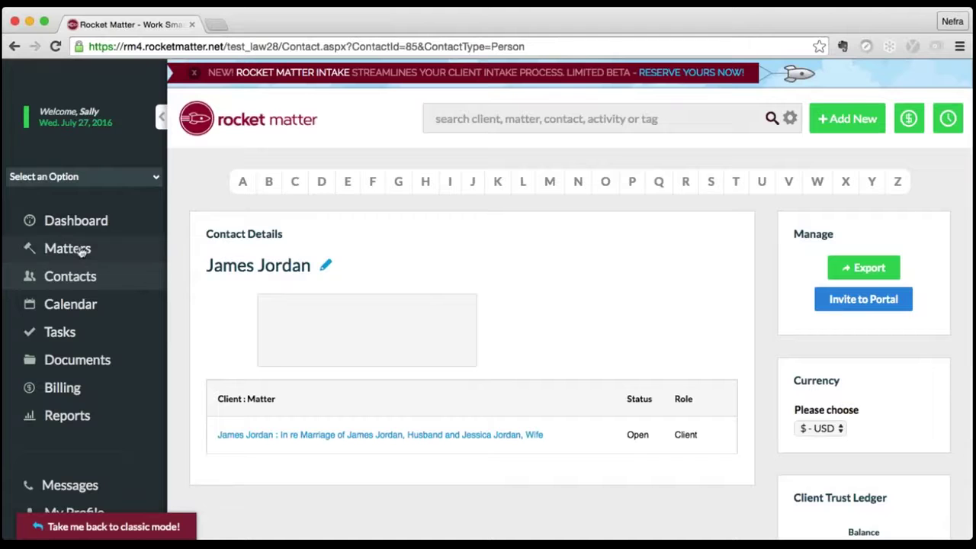
- Return to the In re Marriage divorce matter's main page
{"action": "left_click", "coordinate": [7, 46]}
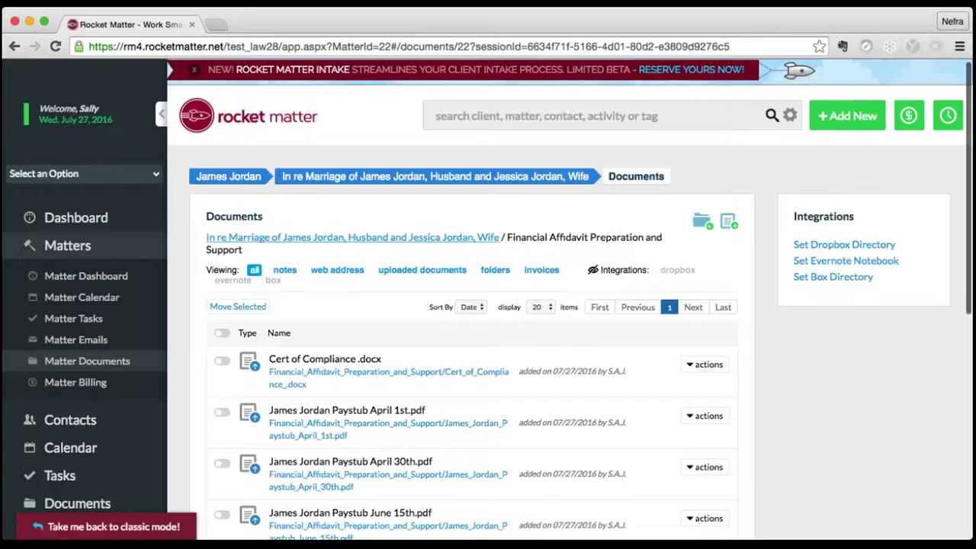
{"action": "left_click", "coordinate": [382, 176]}
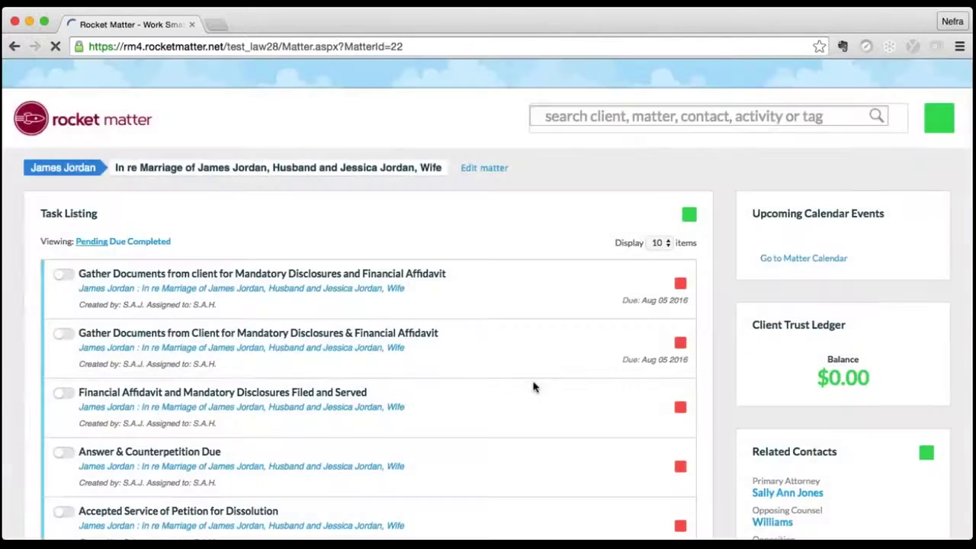
- Scroll the matter dashboard to review Related Contacts and data fields: County Orange, one child
{"action": "scroll", "coordinate": [630, 412], "scroll_direction": "down", "scroll_amount": 5}
{"action": "scroll", "coordinate": [630, 412], "scroll_direction": "down", "scroll_amount": 10}
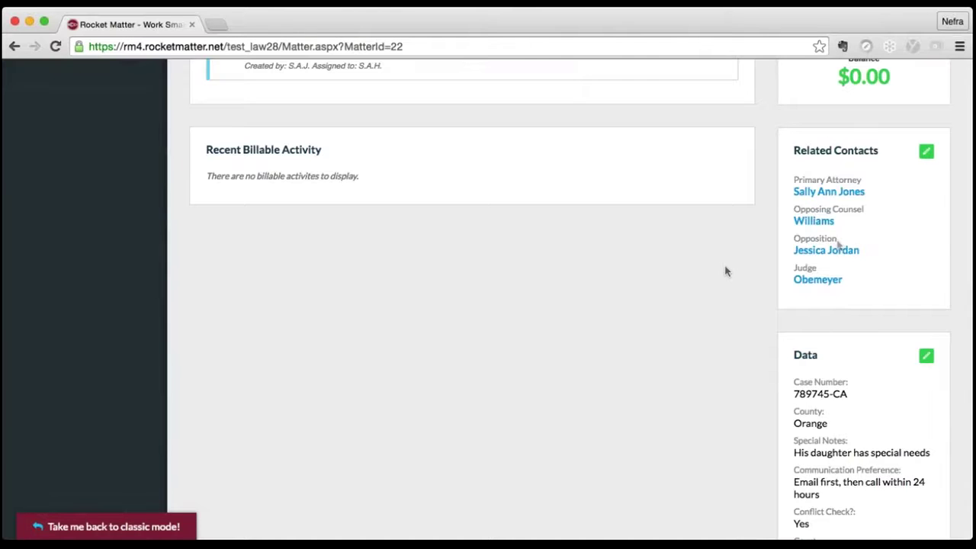
{"action": "scroll", "coordinate": [726, 272], "scroll_direction": "down", "scroll_amount": 3}
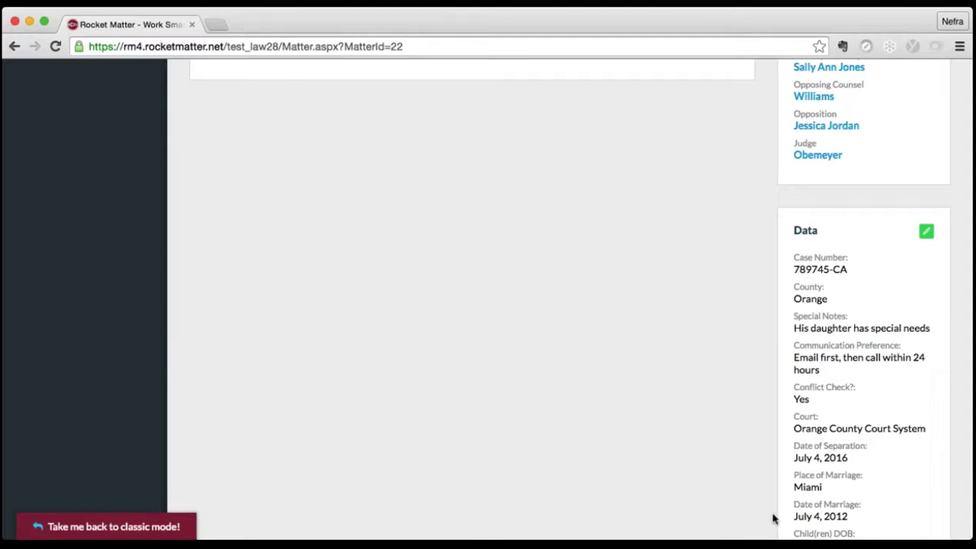
{"action": "scroll", "coordinate": [691, 384], "scroll_direction": "down", "scroll_amount": 5}
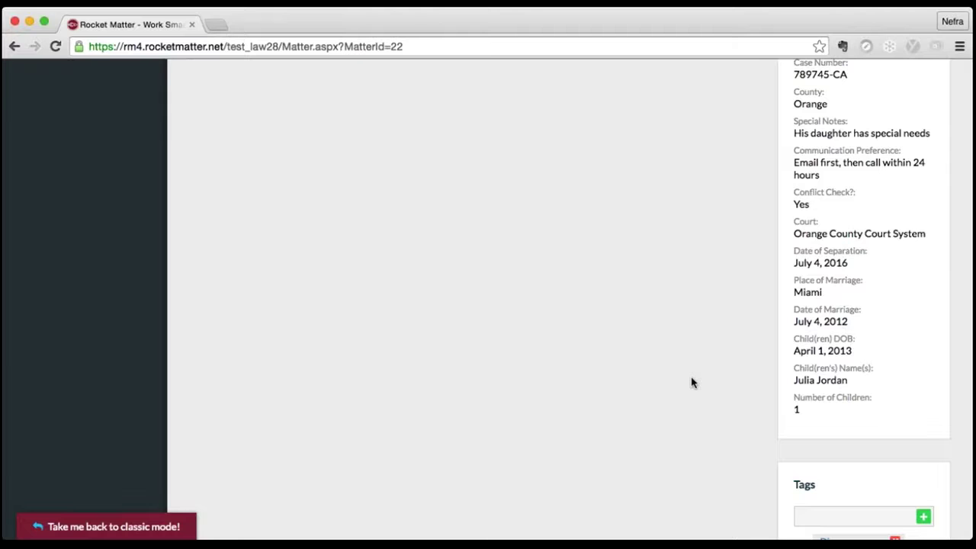
{"action": "scroll", "coordinate": [691, 384], "scroll_direction": "up", "scroll_amount": 5}
{"action": "scroll", "coordinate": [691, 384], "scroll_direction": "up", "scroll_amount": 10}
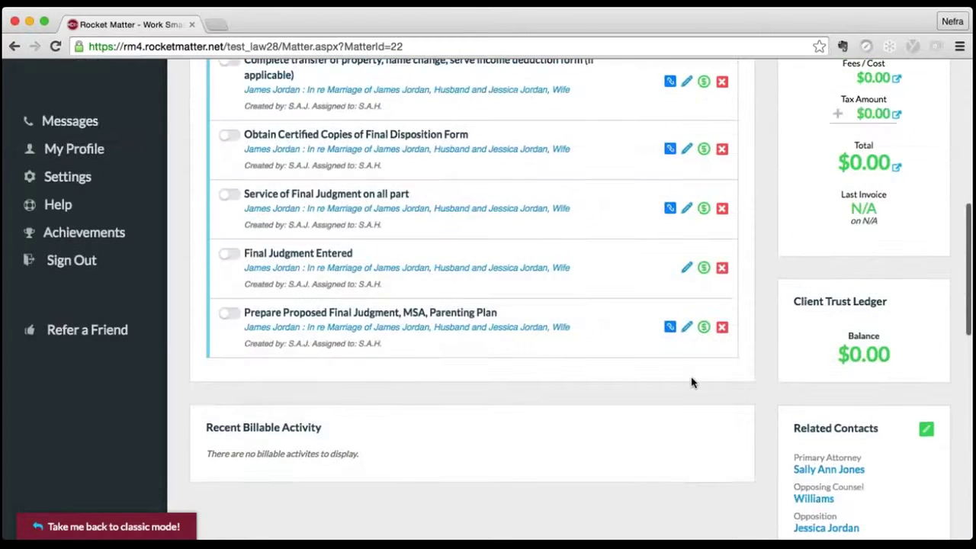
{"action": "scroll", "coordinate": [691, 383], "scroll_direction": "up", "scroll_amount": 5}
{"action": "scroll", "coordinate": [692, 383], "scroll_direction": "up", "scroll_amount": 3}
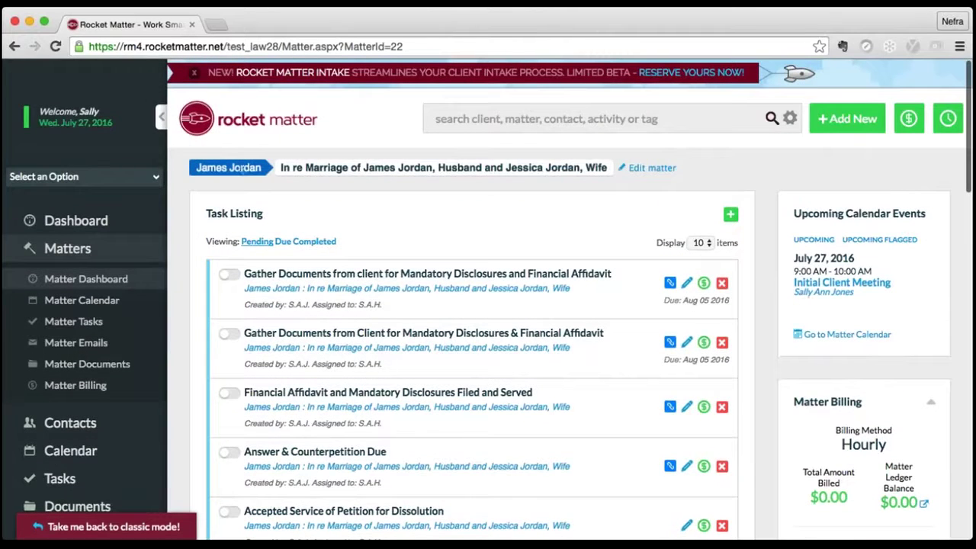
- Go from the matter dashboard to the client's contact page via the name breadcrumb
{"action": "left_click", "coordinate": [243, 170]}
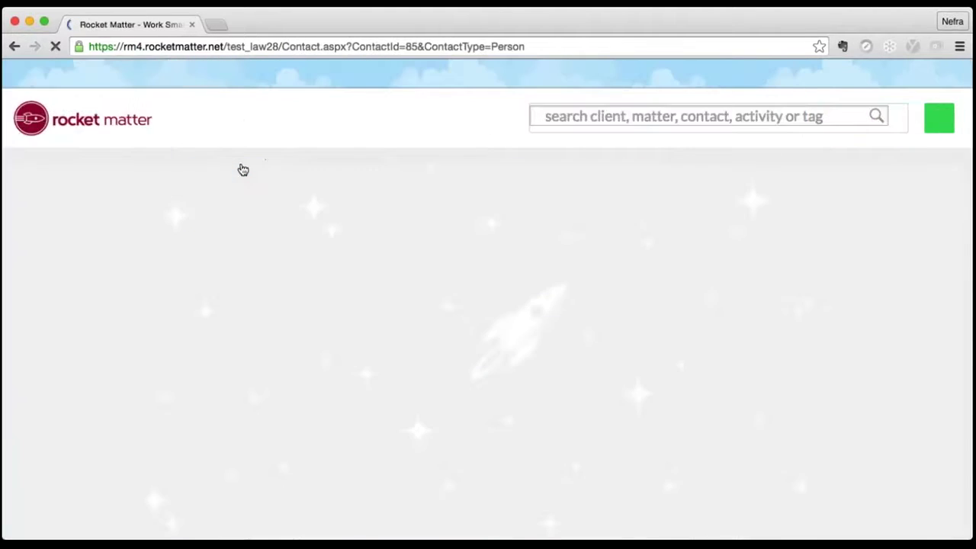